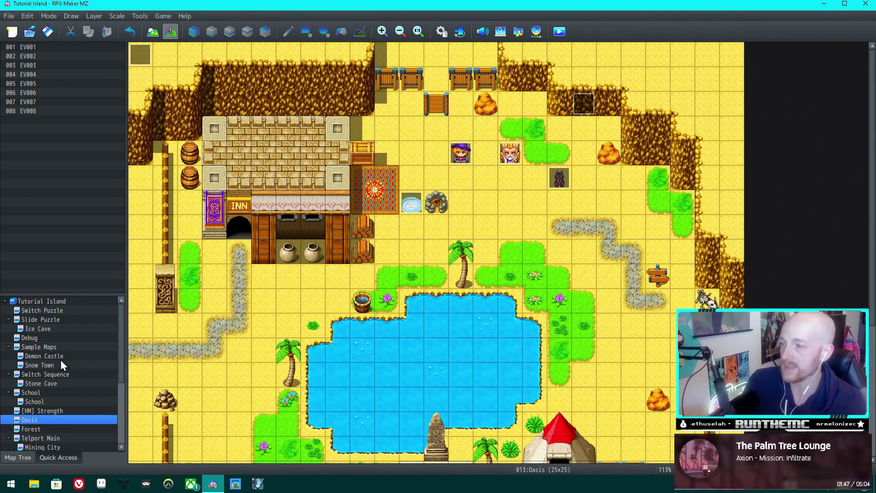
- Preview the Castle 2F and Ruins maps in Tutorial Island's Map Tree
{"action": "scroll", "coordinate": [86, 328], "scroll_direction": "down", "scroll_amount": 4}
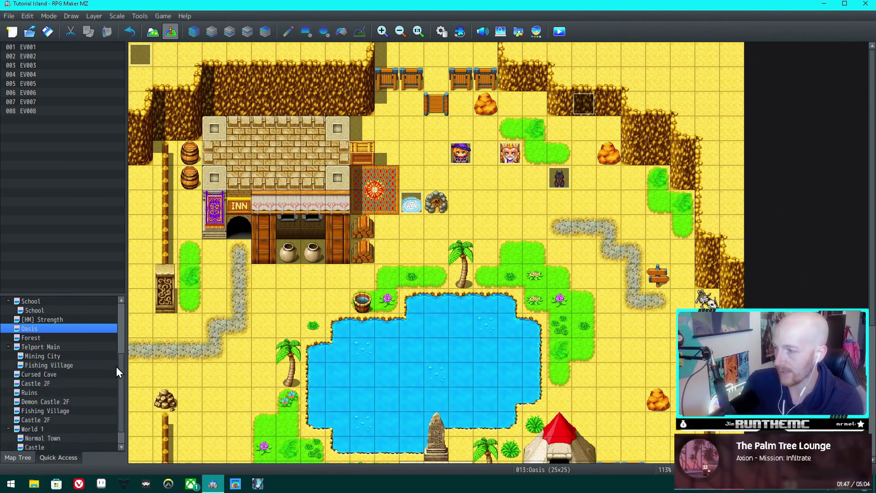
{"action": "scroll", "coordinate": [86, 410], "scroll_direction": "down", "scroll_amount": 1}
{"action": "left_click", "coordinate": [35, 368]}
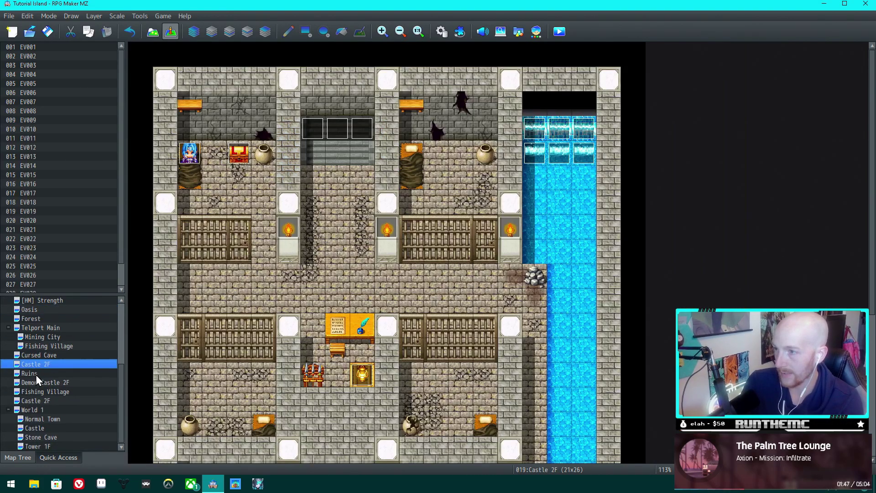
{"action": "left_click", "coordinate": [36, 374]}
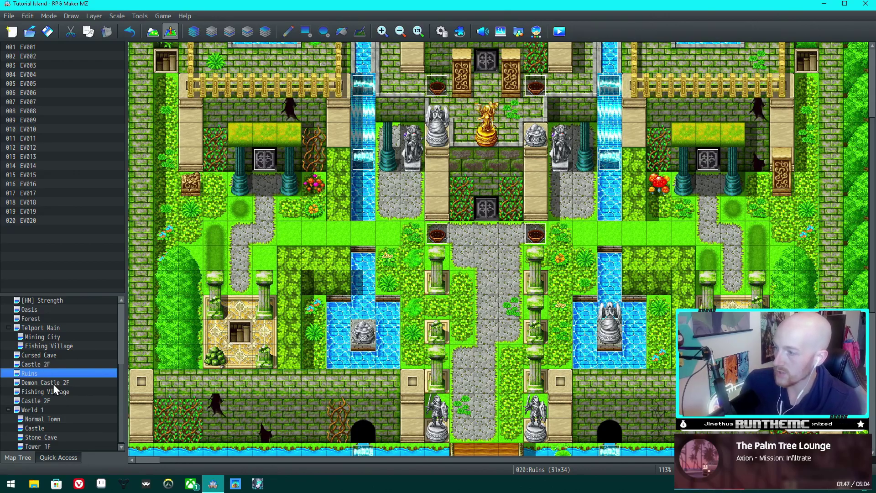
{"action": "left_click", "coordinate": [56, 402]}
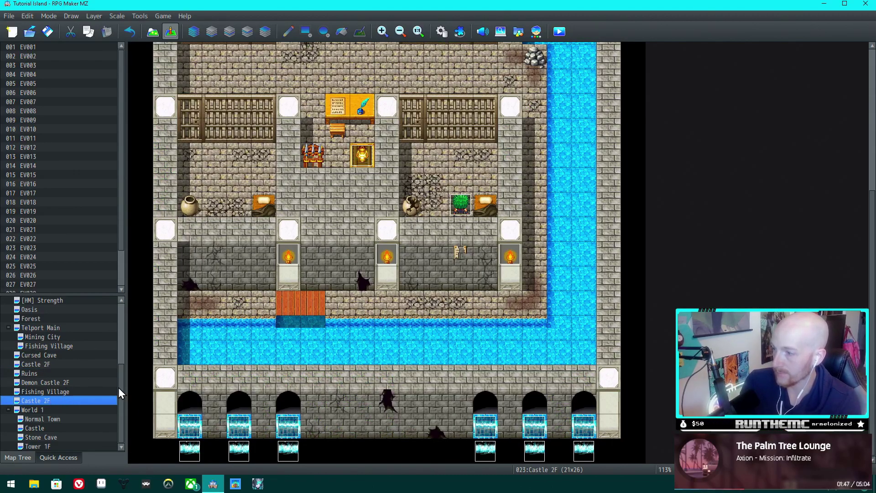
{"action": "left_click_drag", "start_coordinate": [118, 392], "coordinate": [111, 315]}
- Load the Customs Station sample map into the Tutorial Island project
{"action": "right_click", "coordinate": [58, 300]}
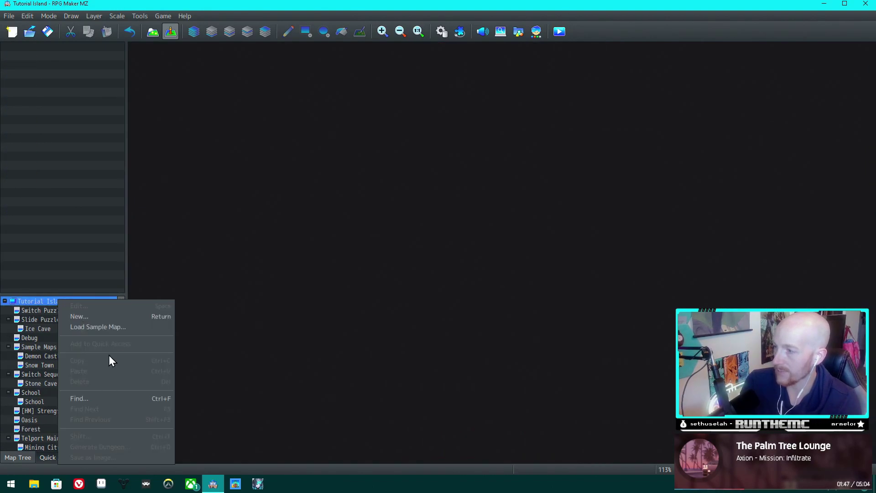
{"action": "left_click", "coordinate": [98, 327]}
{"action": "double_click", "coordinate": [365, 211]}
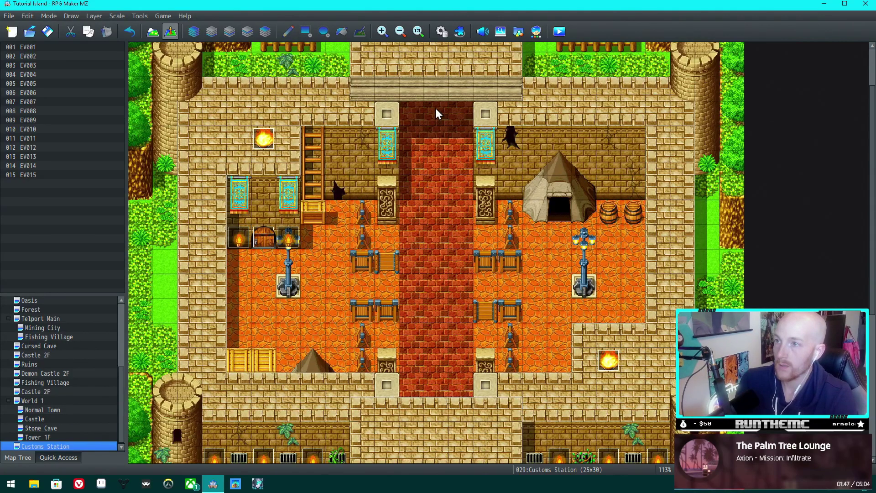
- Review the Starting Party in Database System 1, then close the database
{"action": "left_click", "coordinate": [457, 33]}
{"action": "left_click", "coordinate": [222, 267]}
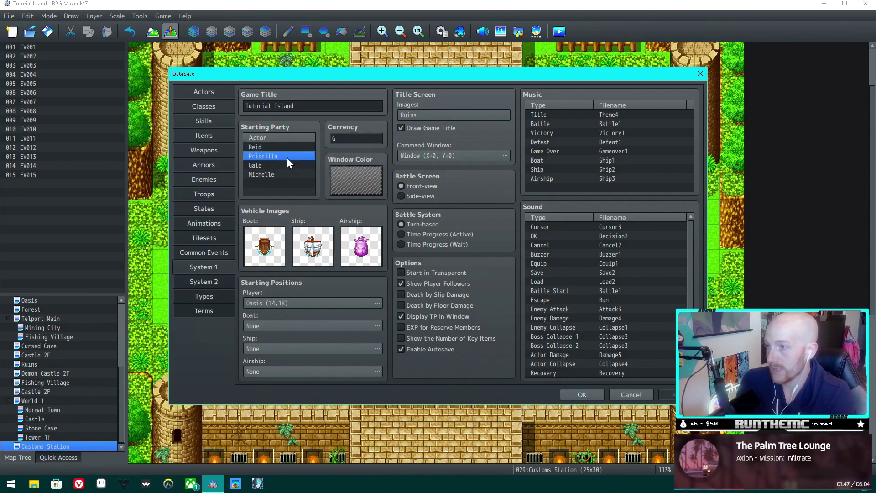
{"action": "left_click", "coordinate": [274, 175]}
{"action": "left_click", "coordinate": [582, 395]}
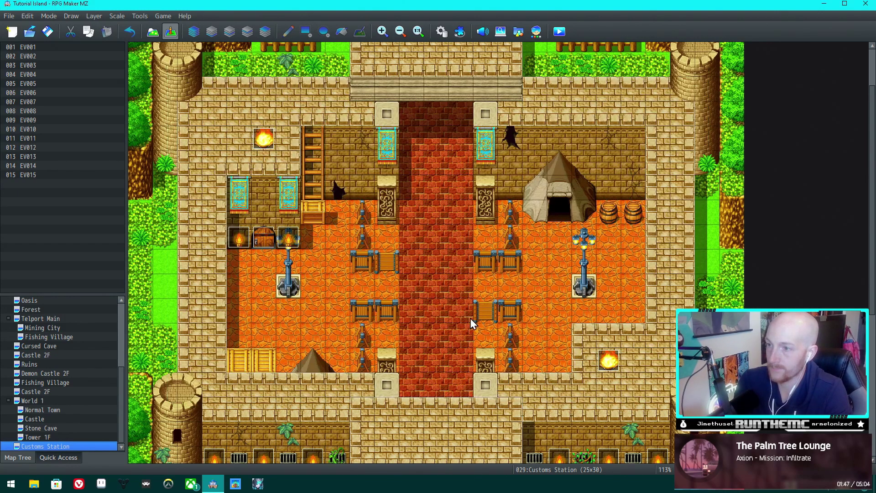
- Create new event EV016 on the map with a hero character sprite
{"action": "double_click", "coordinate": [344, 207]}
{"action": "double_click", "coordinate": [231, 287]}
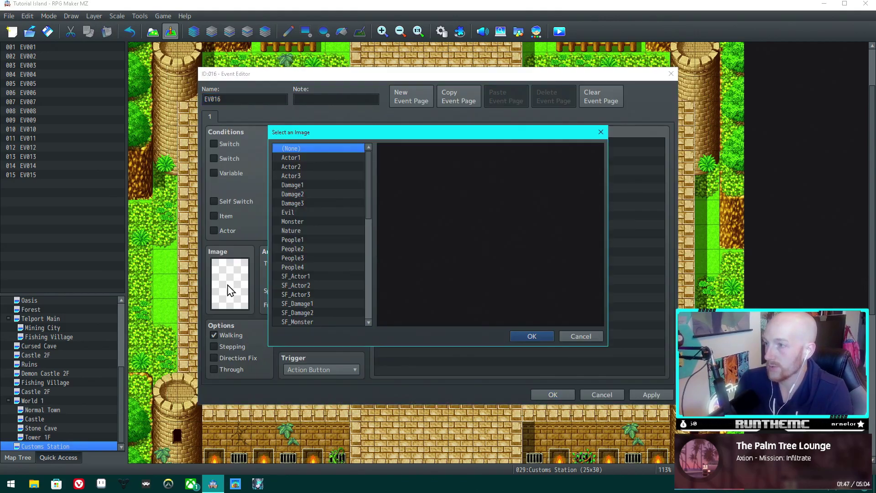
{"action": "double_click", "coordinate": [388, 164]}
- Add Change Party Member commands removing Reid, Priscilla, Gale and Michelle
{"action": "double_click", "coordinate": [412, 140]}
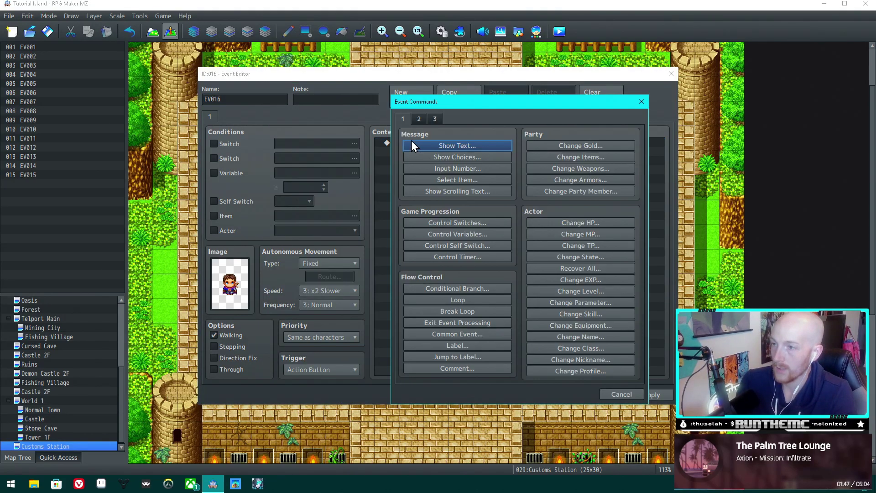
{"action": "left_click", "coordinate": [585, 194]}
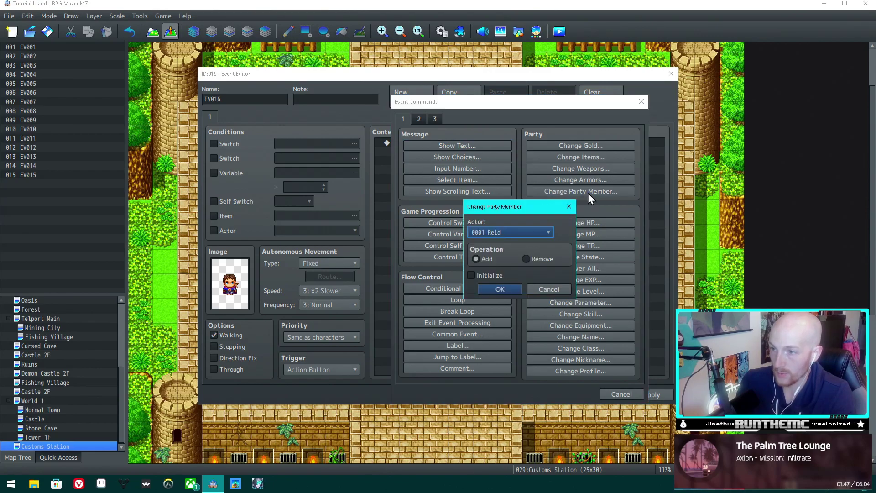
{"action": "left_click", "coordinate": [518, 233]}
{"action": "left_click", "coordinate": [521, 242]}
{"action": "left_click", "coordinate": [528, 259]}
{"action": "left_click", "coordinate": [504, 288]}
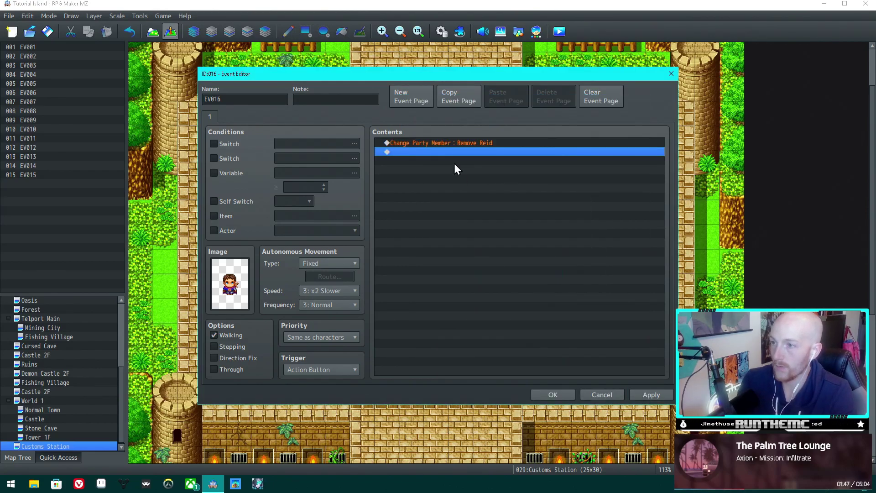
{"action": "left_click", "coordinate": [444, 152]}
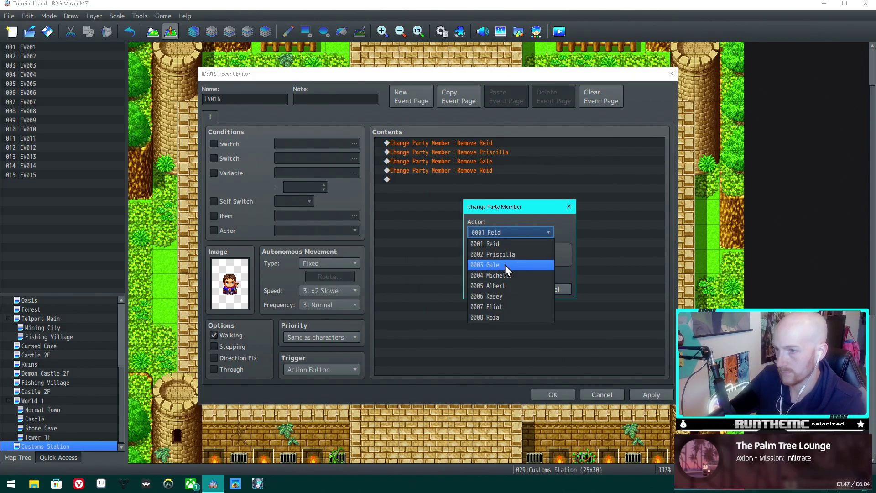
{"action": "left_click", "coordinate": [505, 264]}
{"action": "left_click", "coordinate": [502, 291]}
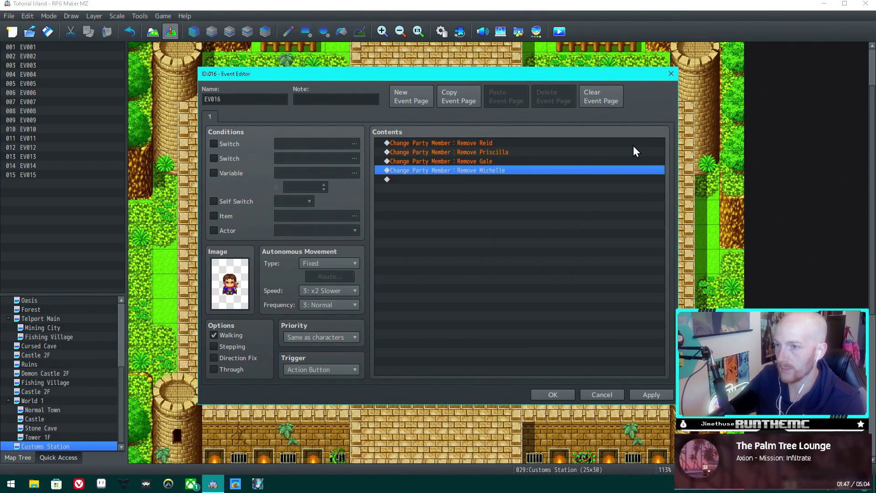
- Save EV016, reopen it, and add Roza to the party plus a Control Self Switch command
{"action": "left_click", "coordinate": [553, 394]}
{"action": "left_click", "coordinate": [440, 33]}
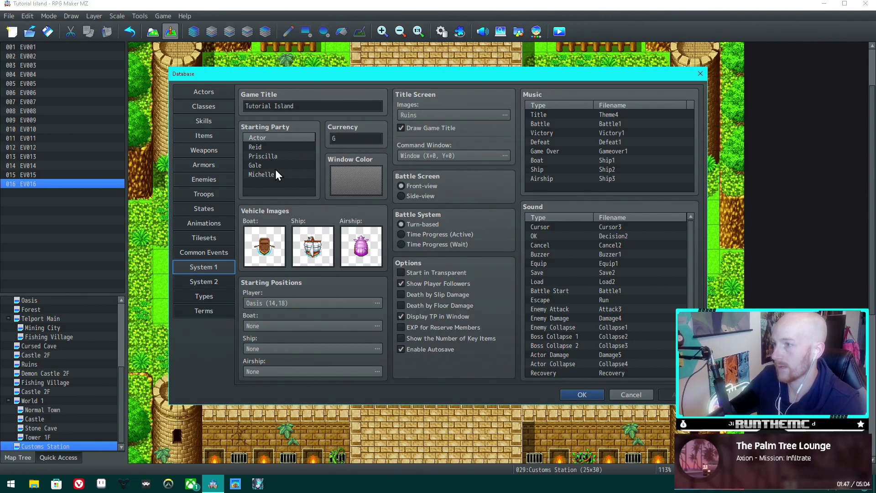
{"action": "left_click", "coordinate": [582, 394]}
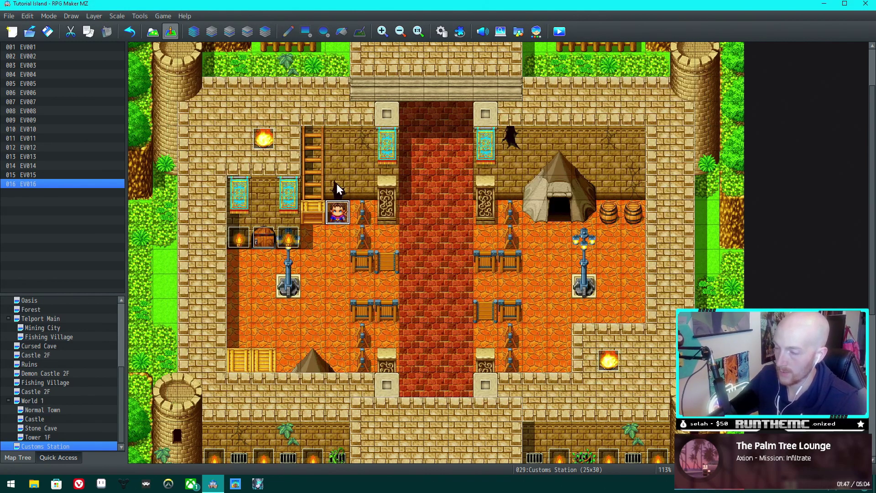
{"action": "double_click", "coordinate": [342, 216]}
{"action": "double_click", "coordinate": [433, 179]}
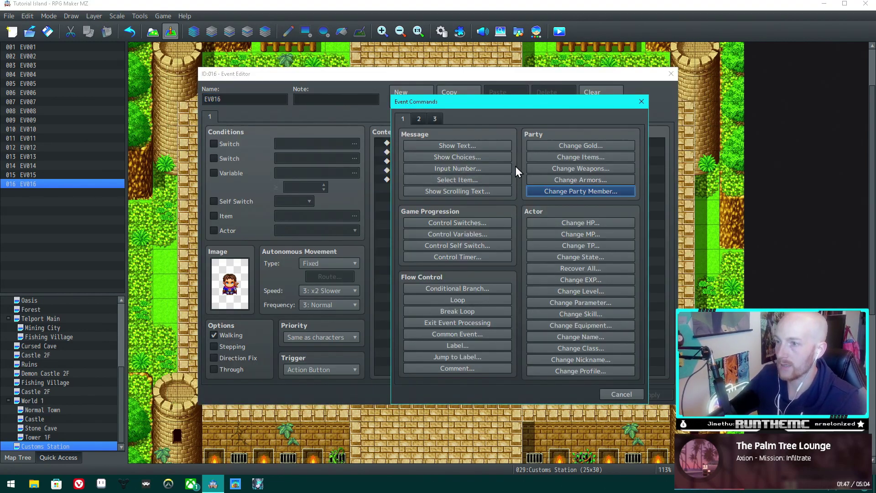
{"action": "left_click", "coordinate": [584, 191]}
{"action": "left_click", "coordinate": [500, 289]}
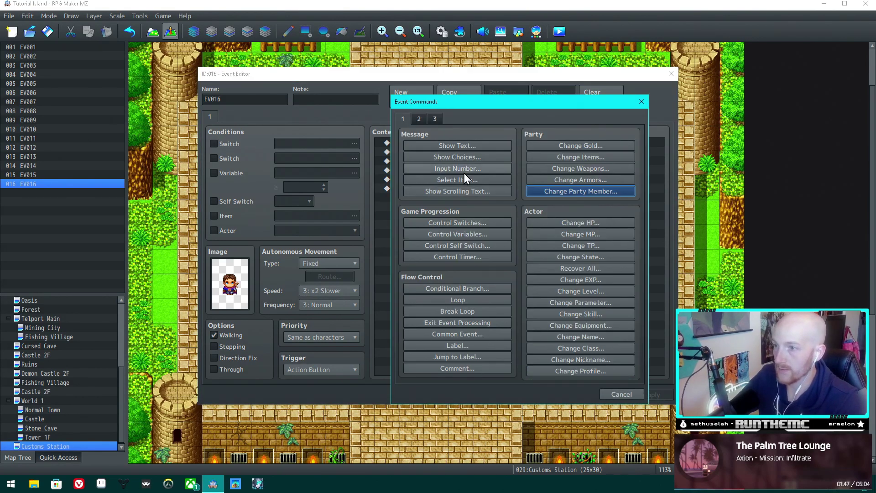
{"action": "left_click", "coordinate": [452, 246]}
- Set self switch A ON and add page 2 conditioned on Self Switch A
{"action": "left_click", "coordinate": [500, 285]}
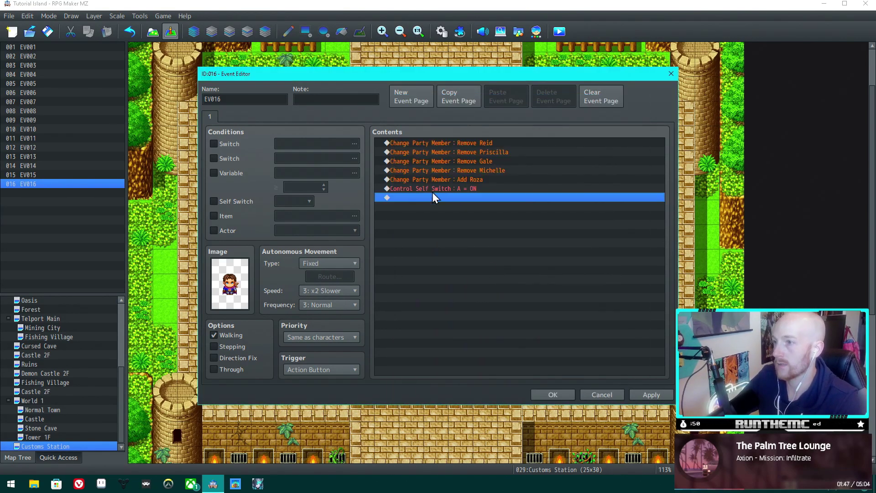
{"action": "left_click", "coordinate": [398, 94]}
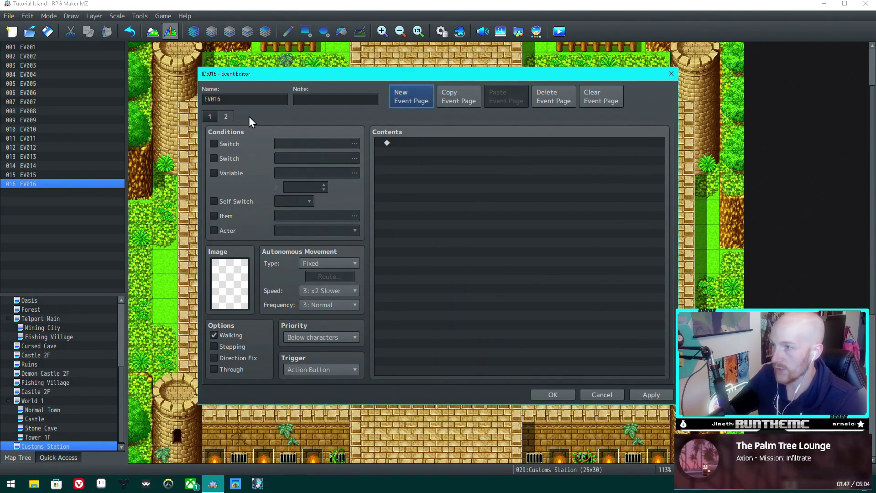
{"action": "left_click", "coordinate": [214, 201]}
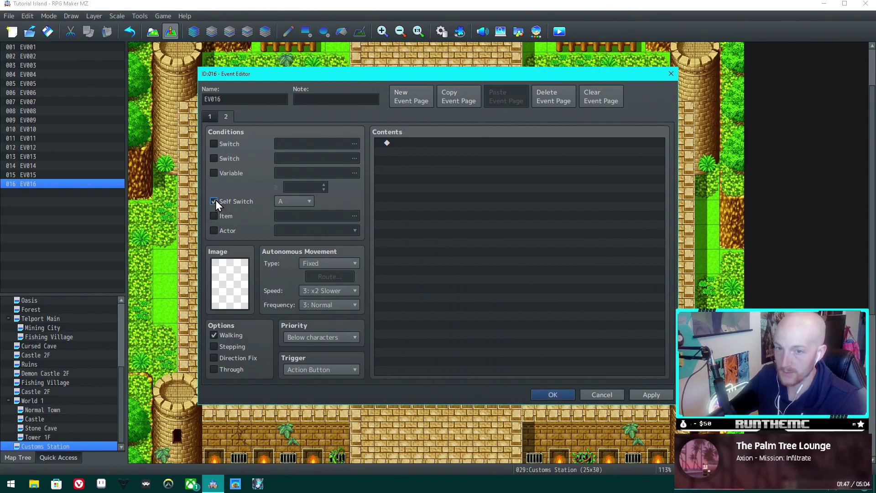
- Copy page 1's five party change commands and paste them onto page 2
{"action": "double_click", "coordinate": [426, 141]}
{"action": "left_click", "coordinate": [627, 390]}
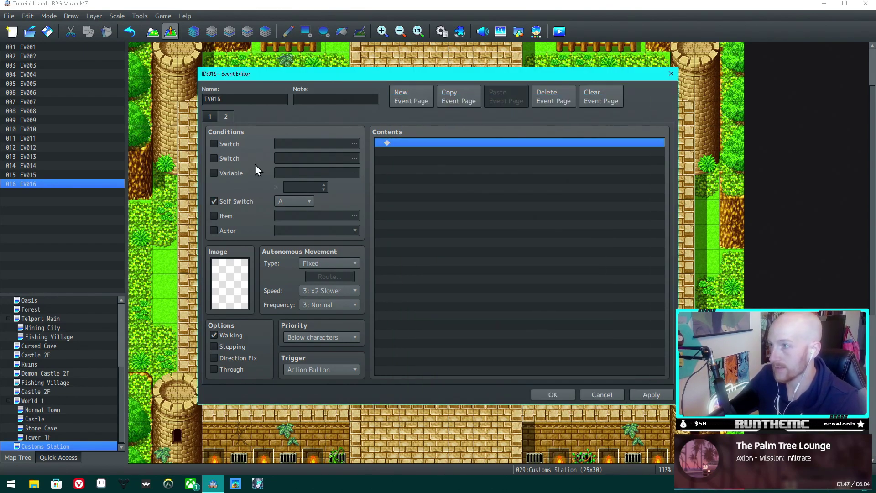
{"action": "left_click", "coordinate": [210, 116]}
{"action": "left_click", "coordinate": [457, 179]}
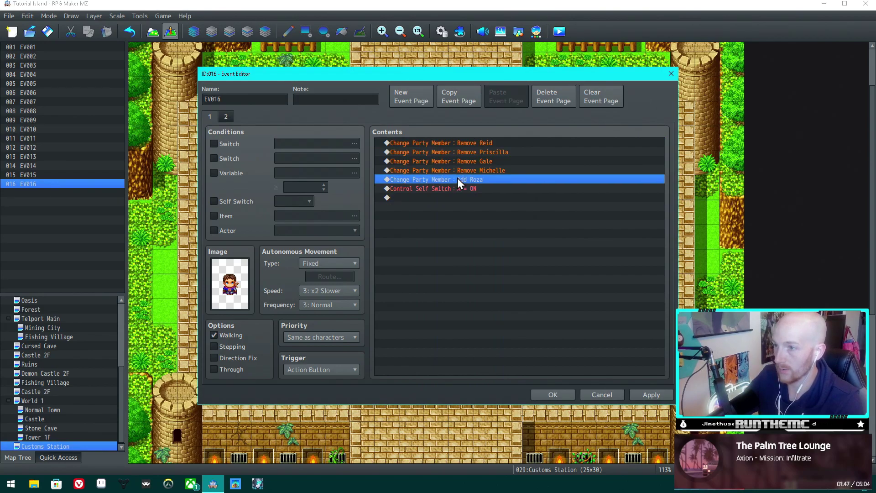
{"action": "left_click", "coordinate": [464, 143], "text": "shift"}
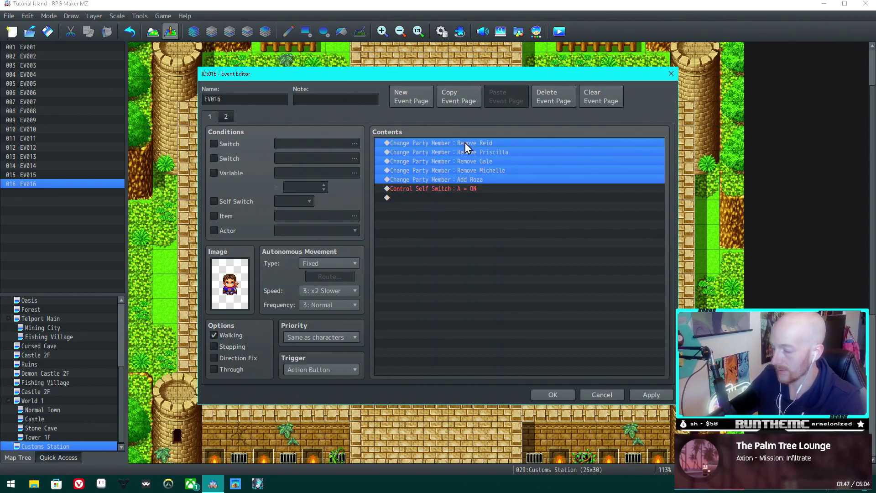
{"action": "left_click", "coordinate": [222, 116]}
{"action": "key", "text": "ctrl+v"}
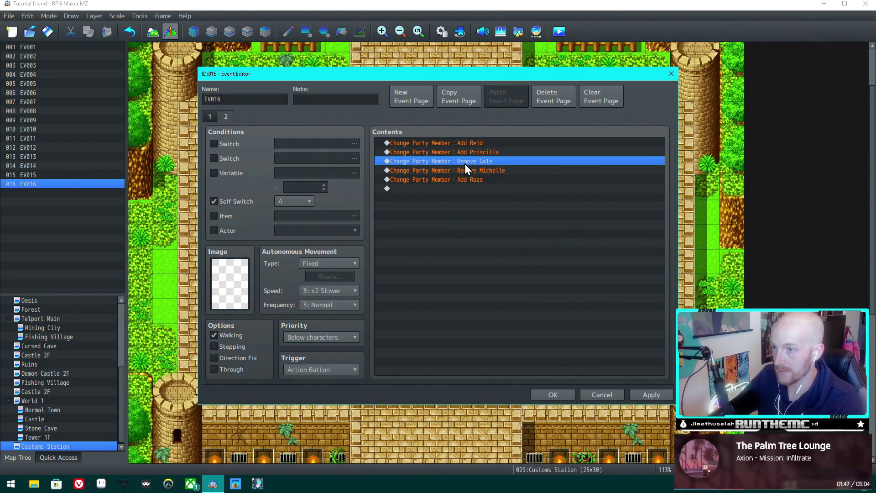
- Change the pasted commands to add Gale and Michelle and remove Roza
{"action": "double_click", "coordinate": [464, 161]}
{"action": "key", "text": "Escape"}
{"action": "double_click", "coordinate": [466, 171]}
{"action": "key", "text": "Left"}
{"action": "key", "text": "Return"}
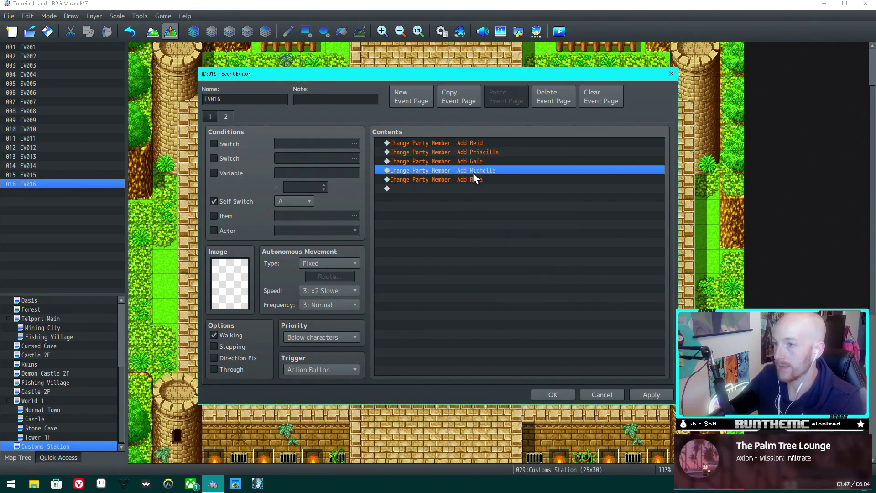
{"action": "double_click", "coordinate": [474, 178]}
{"action": "left_click", "coordinate": [530, 260]}
{"action": "left_click", "coordinate": [508, 289]}
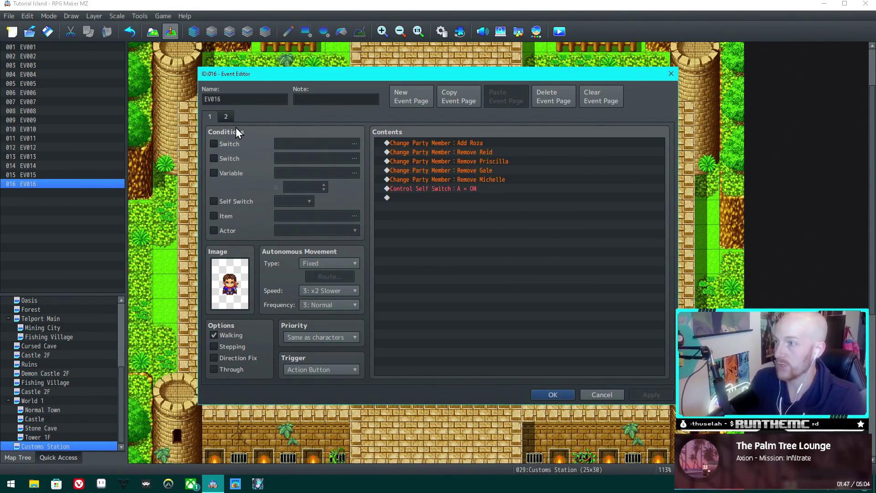
- Add a Control Self Switch A = OFF command on page 2
{"action": "double_click", "coordinate": [434, 190]}
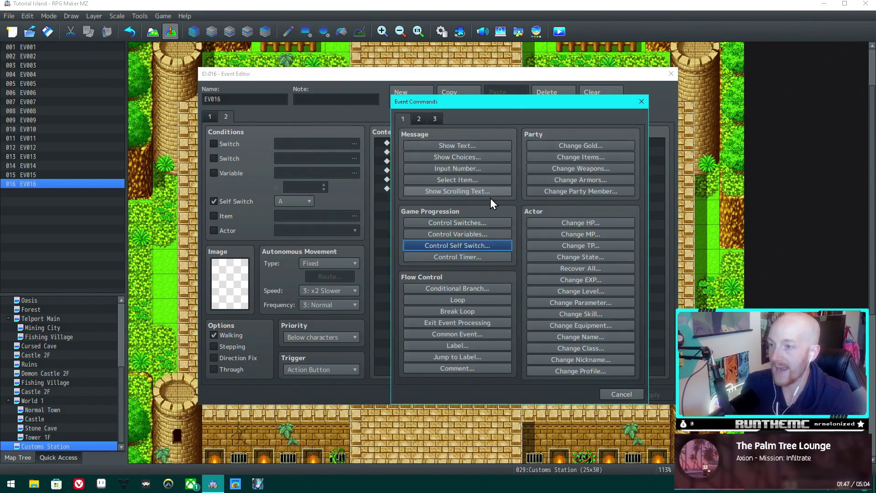
{"action": "left_click", "coordinate": [473, 247]}
{"action": "left_click", "coordinate": [500, 286]}
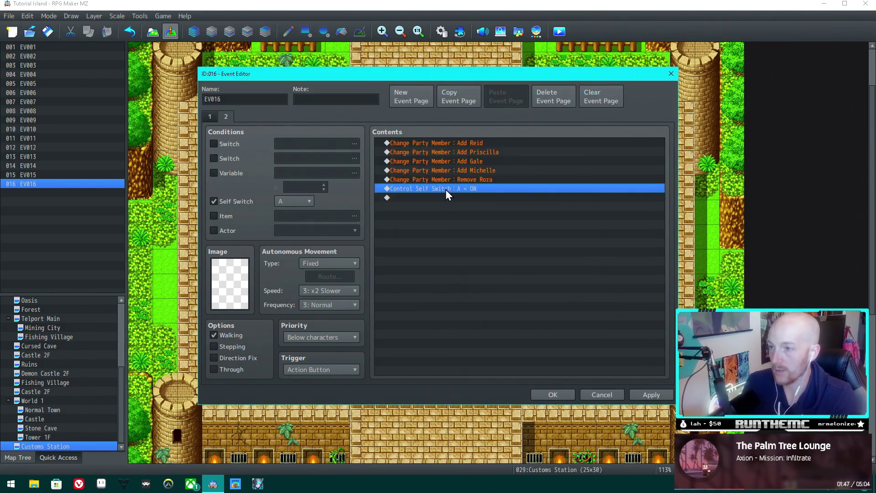
{"action": "double_click", "coordinate": [446, 189]}
{"action": "left_click", "coordinate": [526, 269]}
{"action": "left_click", "coordinate": [500, 286]}
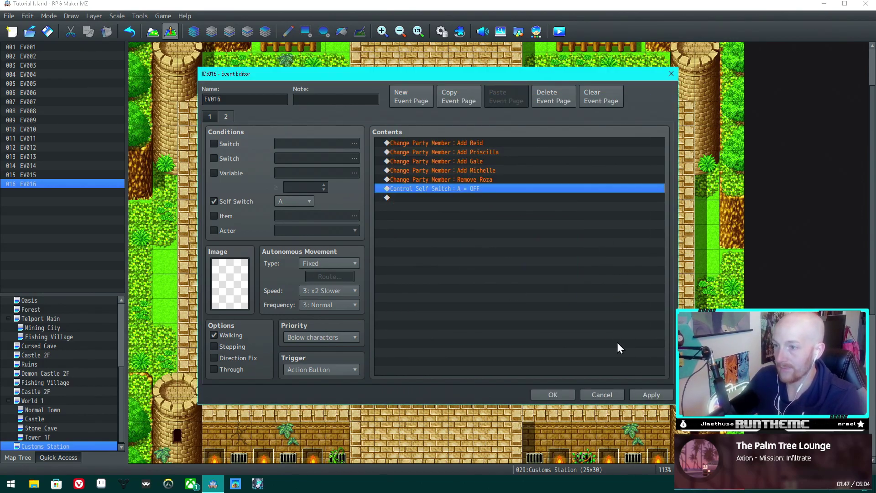
- Insert a sepia Tint Screen (34, -34, -68, 170, 60 frames) on EV016's page 1
{"action": "left_click", "coordinate": [557, 395]}
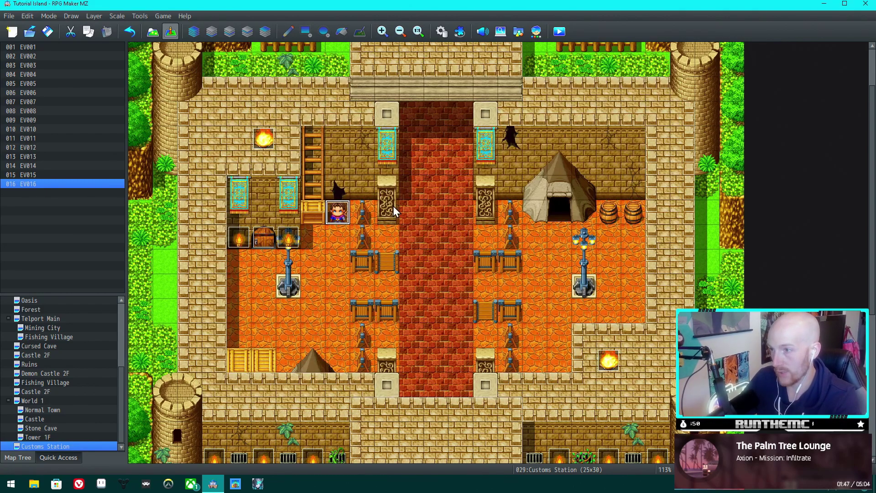
{"action": "double_click", "coordinate": [338, 222]}
{"action": "right_click", "coordinate": [453, 189]}
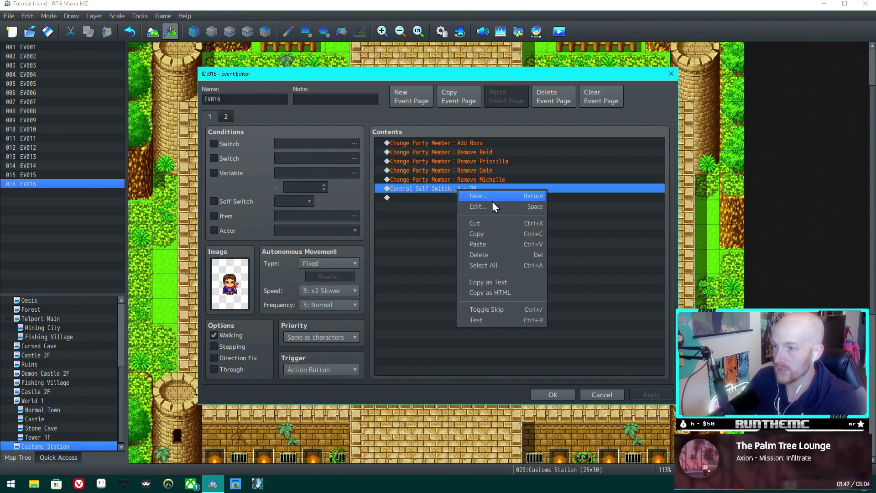
{"action": "left_click", "coordinate": [492, 197]}
{"action": "left_click", "coordinate": [419, 117]}
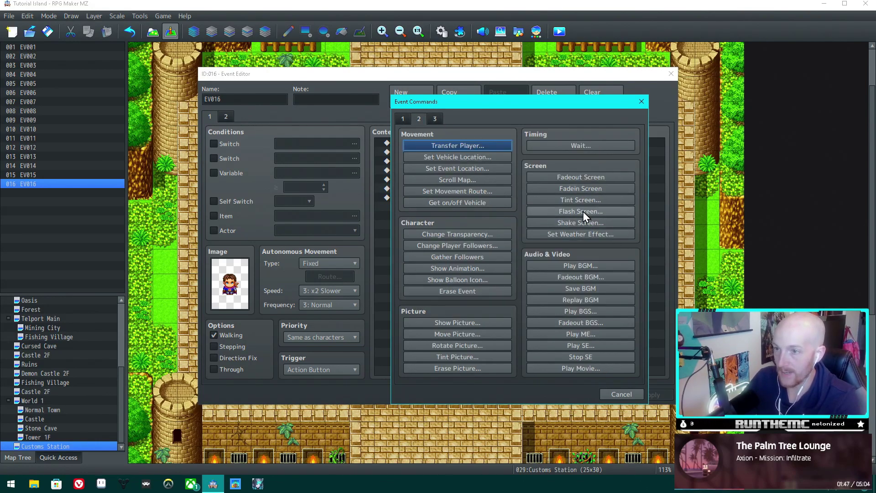
{"action": "left_click", "coordinate": [580, 199]}
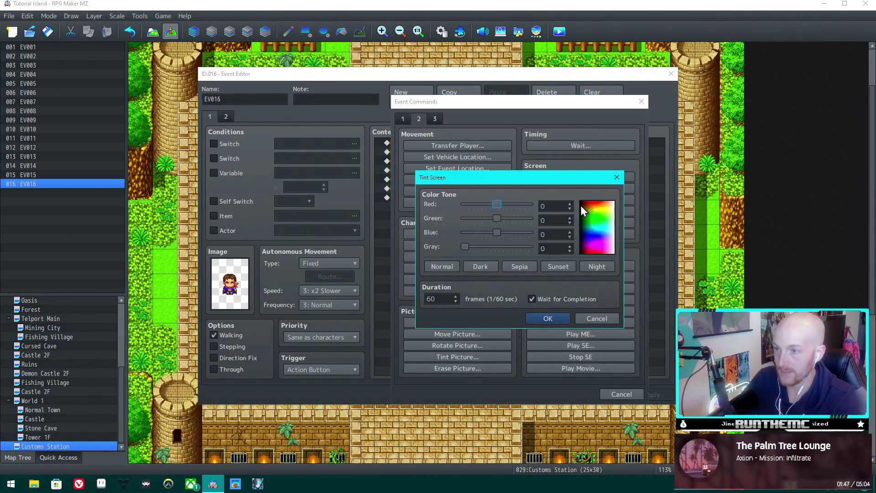
{"action": "left_click", "coordinate": [483, 268]}
{"action": "left_click", "coordinate": [518, 267]}
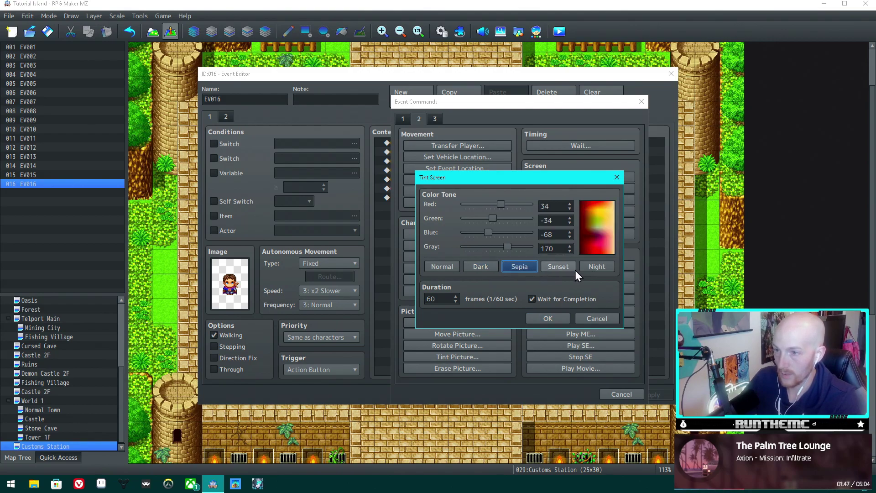
{"action": "left_click", "coordinate": [550, 318]}
- Copy the sepia tint onto page 2, verify its values, and start a playtest
{"action": "left_click", "coordinate": [458, 189]}
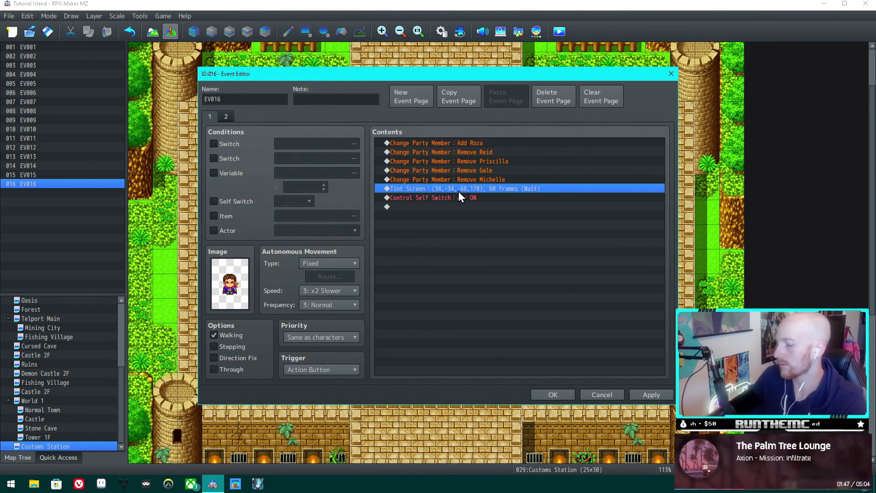
{"action": "left_click", "coordinate": [225, 118]}
{"action": "left_click", "coordinate": [464, 185]}
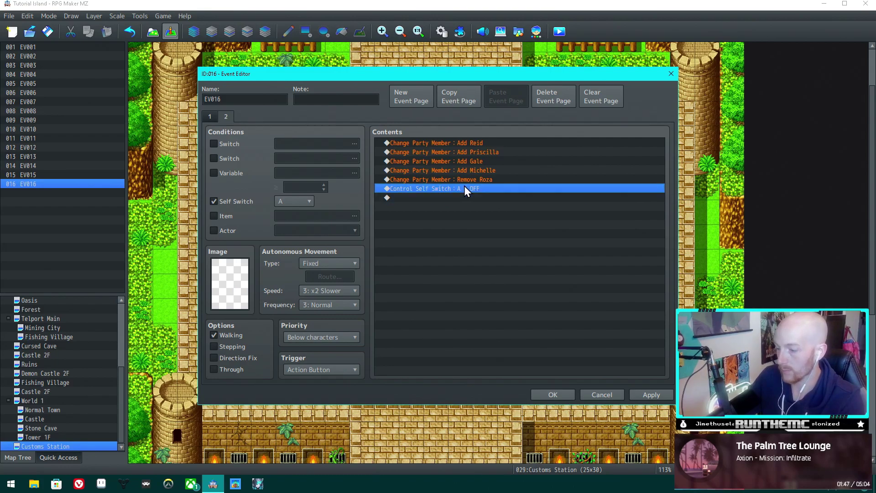
{"action": "key", "text": "Down"}
{"action": "double_click", "coordinate": [465, 188]}
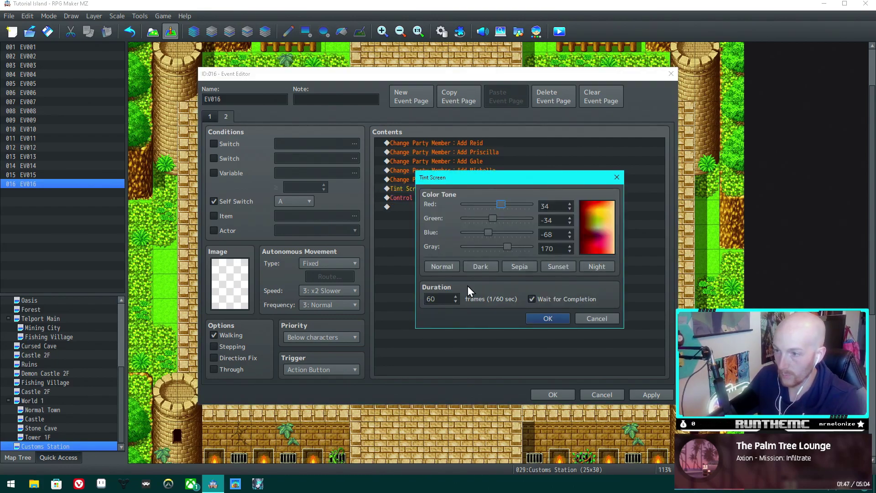
{"action": "key", "text": "Escape"}
{"action": "key", "text": "Escape"}
{"action": "key", "text": "ctrl+r"}
- Set the player's starting position on the tile beside the NPC
{"action": "left_click", "coordinate": [613, 91]}
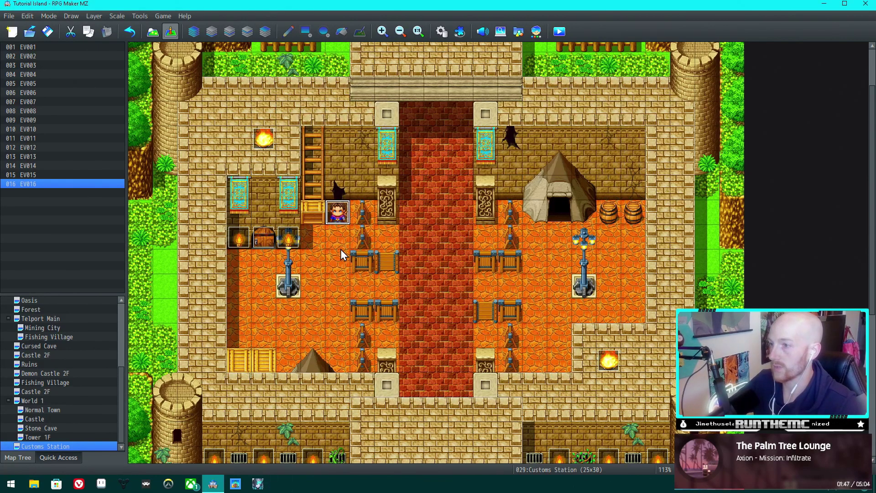
{"action": "right_click", "coordinate": [341, 256]}
{"action": "left_click", "coordinate": [464, 396]}
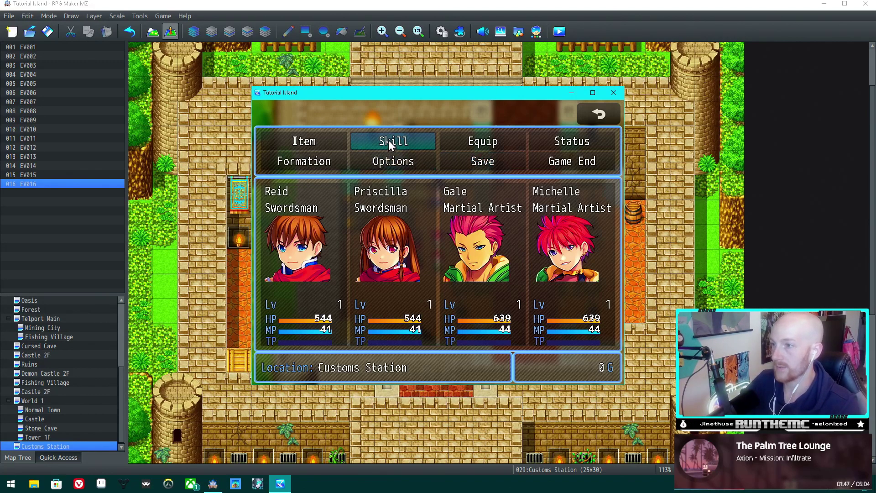
- In the playtest, rearrange the party order through Formation, swapping Reid, Gale and Priscilla
{"action": "left_click", "coordinate": [303, 161]}
{"action": "left_click", "coordinate": [319, 242]}
{"action": "left_click", "coordinate": [571, 251]}
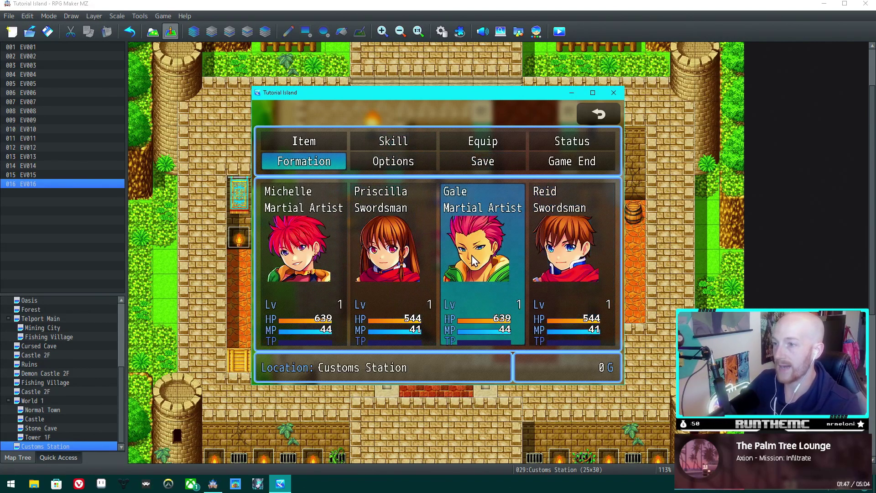
{"action": "left_click", "coordinate": [472, 256]}
{"action": "left_click", "coordinate": [314, 246]}
{"action": "left_click", "coordinate": [419, 248]}
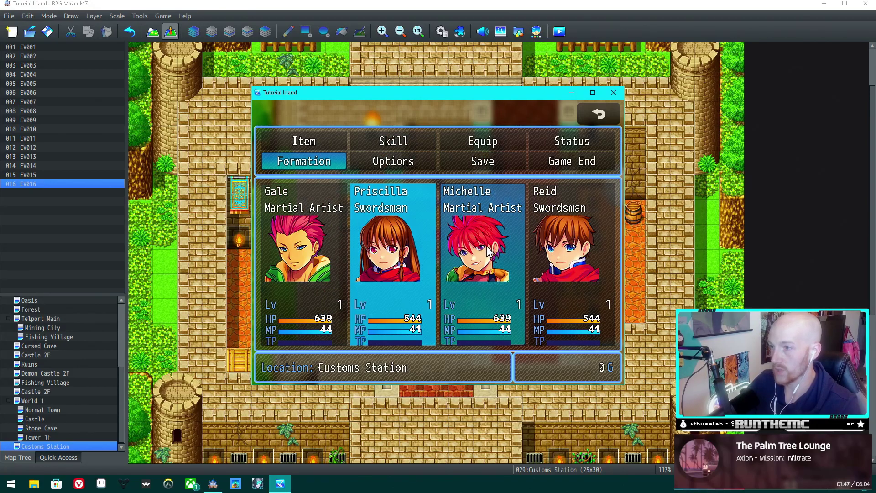
{"action": "left_click", "coordinate": [489, 249]}
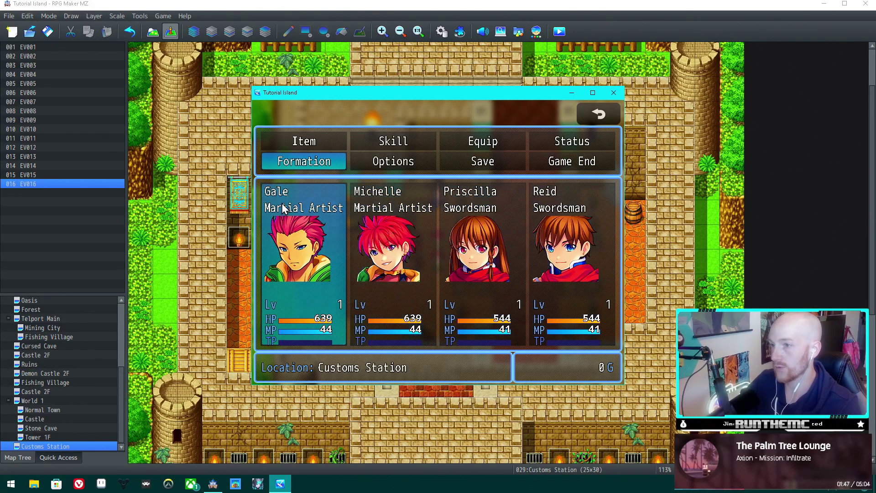
{"action": "key", "text": "Right"}
{"action": "key", "text": "Right"}
{"action": "key", "text": "Left"}
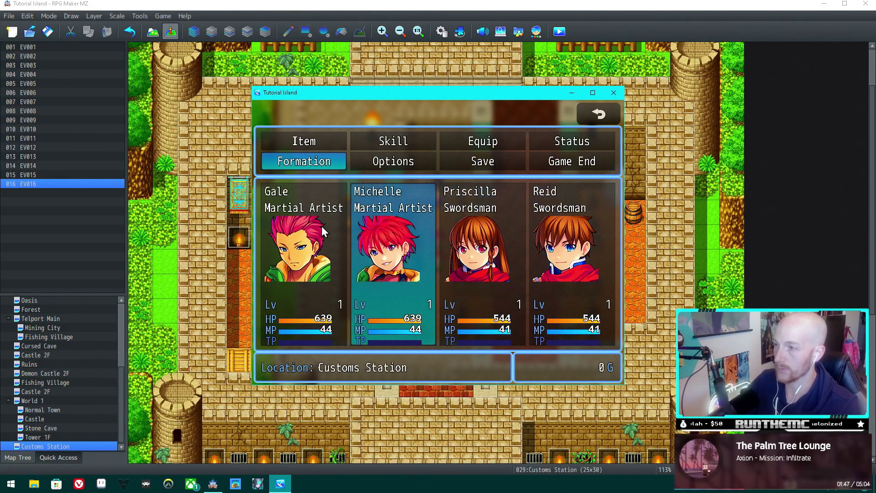
{"action": "left_click", "coordinate": [606, 115]}
{"action": "left_click", "coordinate": [607, 116]}
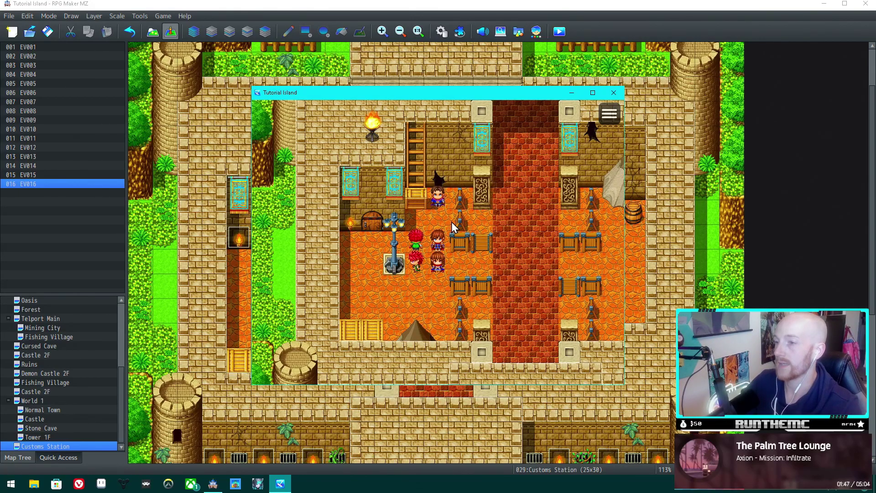
- Talk to the NPC and walk through the customs hall
{"action": "left_click", "coordinate": [436, 281]}
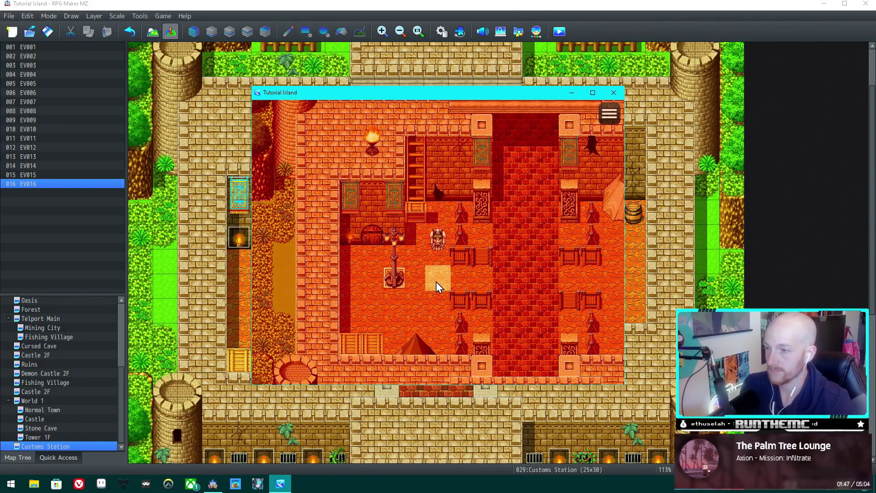
{"action": "left_click", "coordinate": [529, 244]}
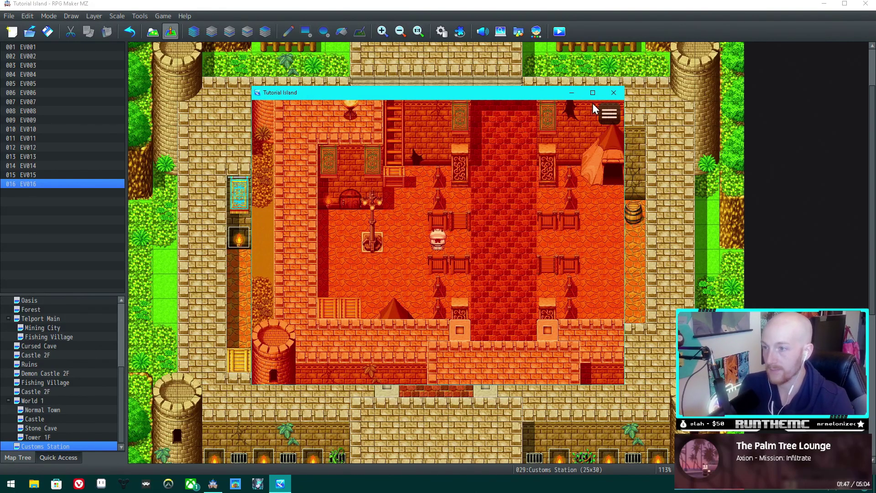
{"action": "left_click", "coordinate": [609, 114]}
{"action": "left_click", "coordinate": [605, 117]}
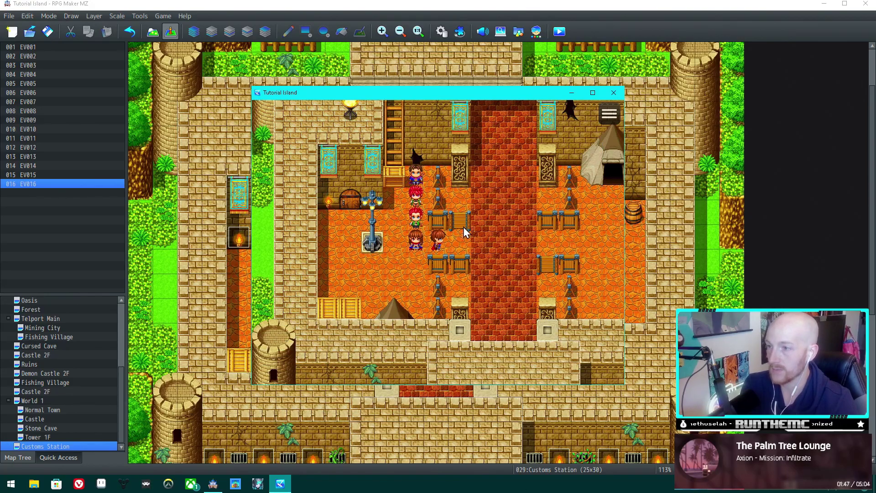
- Check the restored party order in the in-game menu's Formation view
{"action": "left_click", "coordinate": [606, 117]}
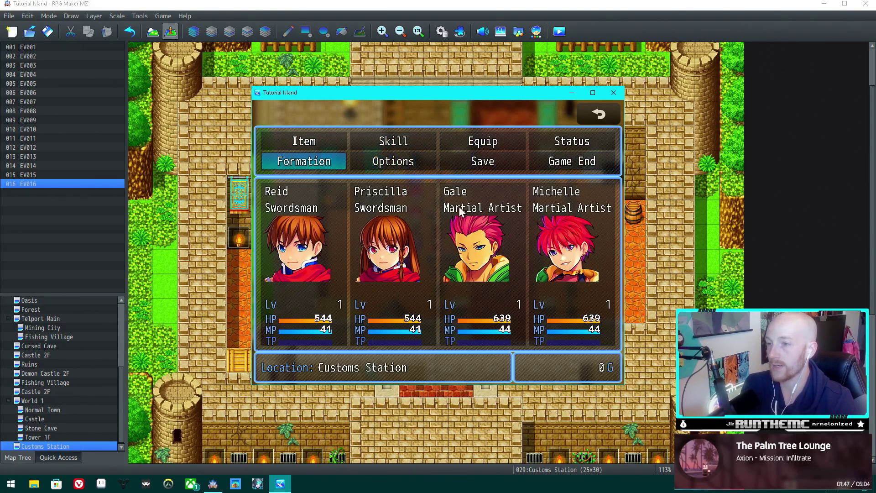
{"action": "key", "text": "Right"}
{"action": "key", "text": "Left"}
{"action": "key", "text": "Right"}
{"action": "key", "text": "Up"}
{"action": "key", "text": "Left"}
{"action": "key", "text": "Right"}
{"action": "key", "text": "Down"}
{"action": "key", "text": "Left"}
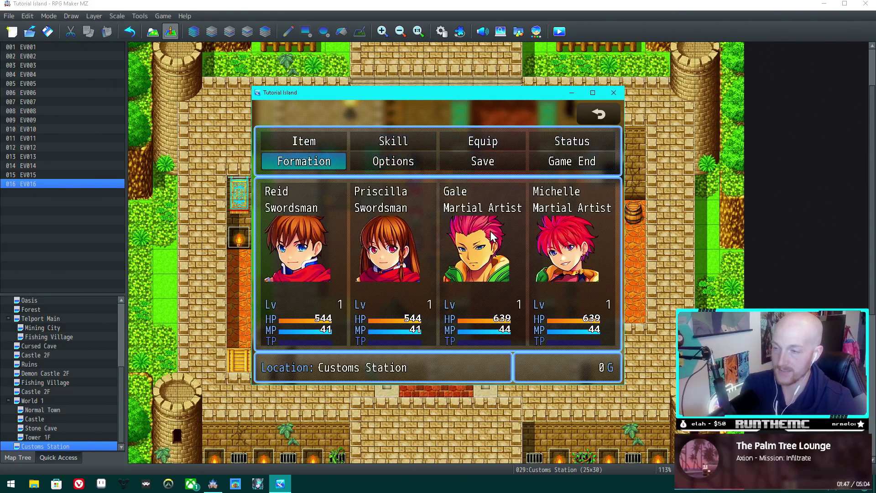
{"action": "left_click", "coordinate": [303, 161]}
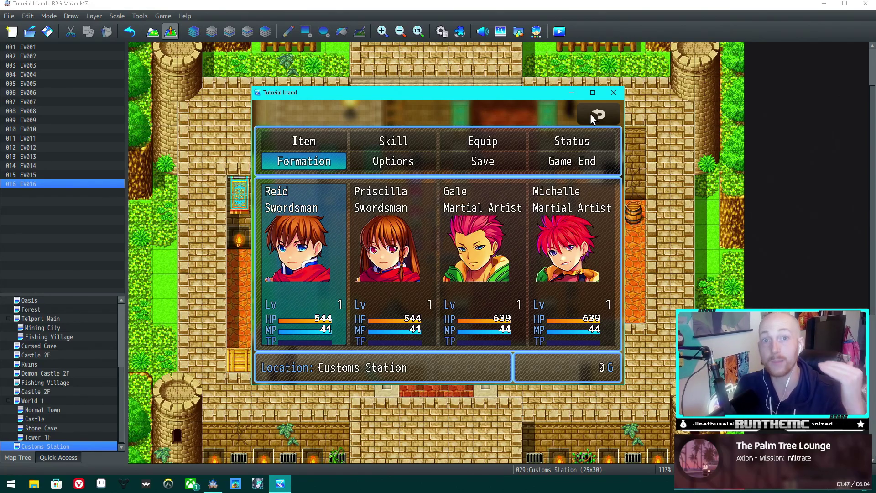
- Close the playtest and name common event 0019 'Restore Party'
{"action": "left_click", "coordinate": [614, 92]}
{"action": "key", "text": "F9"}
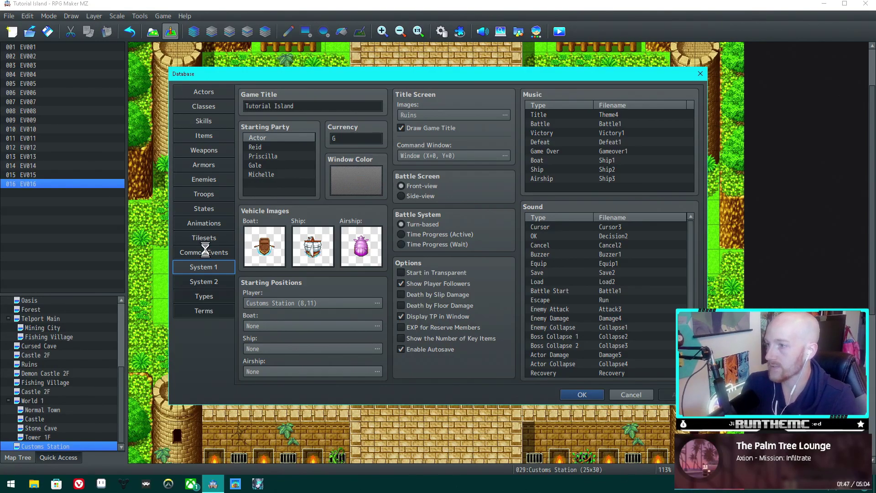
{"action": "left_click", "coordinate": [205, 252]}
{"action": "left_click", "coordinate": [292, 277]}
{"action": "left_click", "coordinate": [381, 119]}
{"action": "type", "text": "rESTORE"}
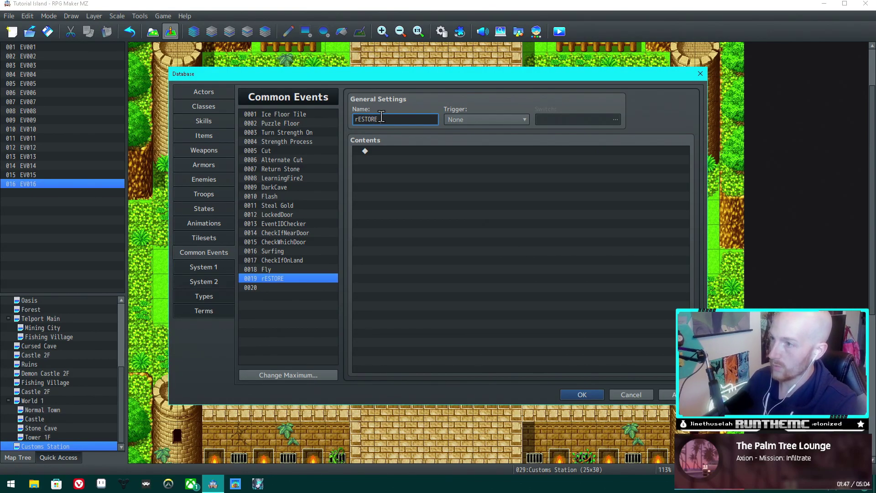
{"action": "key", "text": "ctrl+BackSpace"}
{"action": "type", "text": "Restore Party"}
- Open a Control Variables command in Restore Party and cancel it
{"action": "double_click", "coordinate": [477, 244]}
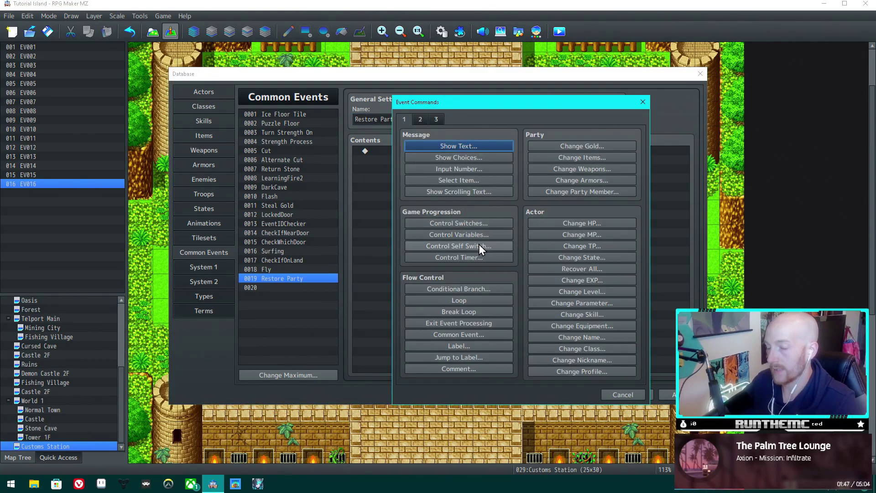
{"action": "left_click", "coordinate": [438, 234]}
{"action": "left_click", "coordinate": [515, 182]}
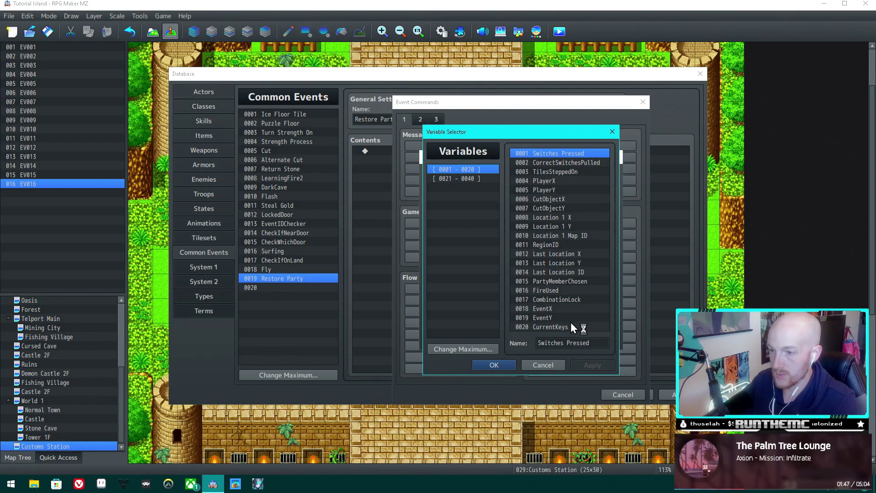
{"action": "left_click", "coordinate": [545, 365]}
{"action": "left_click", "coordinate": [593, 346]}
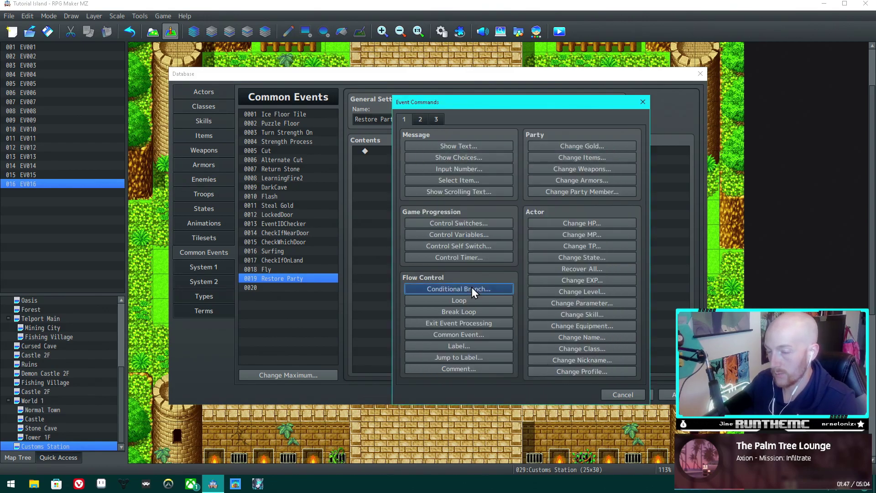
- Add a Conditional Branch checking variable 0034, renamed CurrentMemberID, equals constant 1
{"action": "left_click", "coordinate": [472, 288]}
{"action": "left_click", "coordinate": [442, 213]}
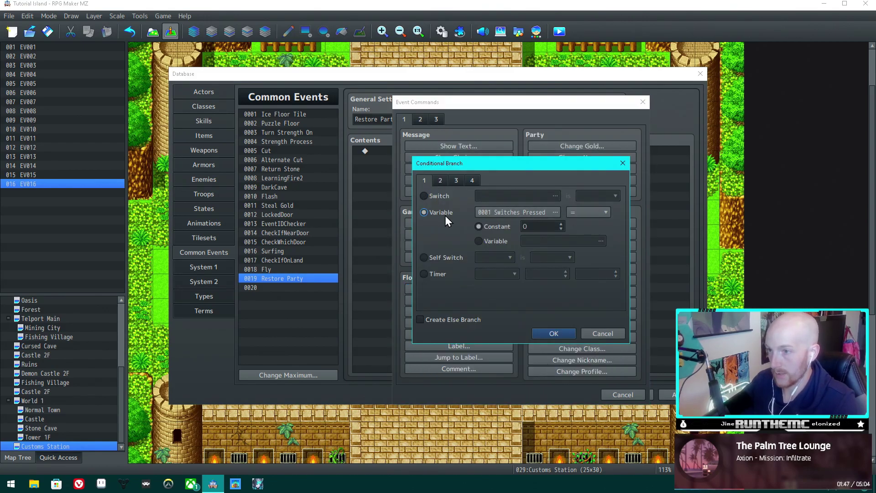
{"action": "left_click", "coordinate": [486, 213]}
{"action": "left_click", "coordinate": [467, 179]}
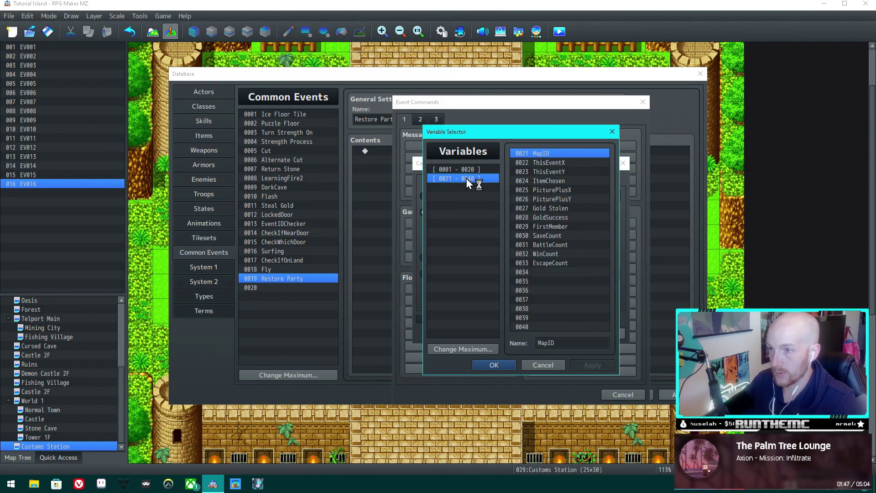
{"action": "left_click", "coordinate": [547, 272]}
{"action": "key", "text": "Tab"}
{"action": "type", "text": "Curren"}
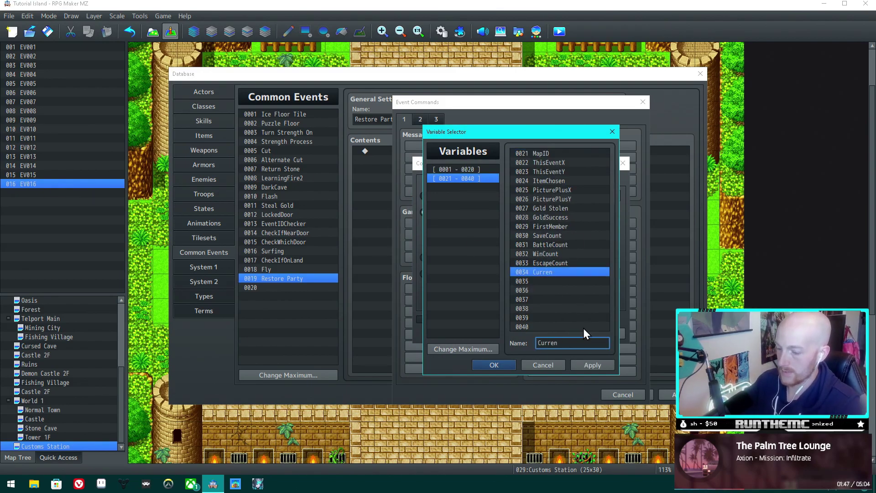
{"action": "type", "text": "tMemberID"}
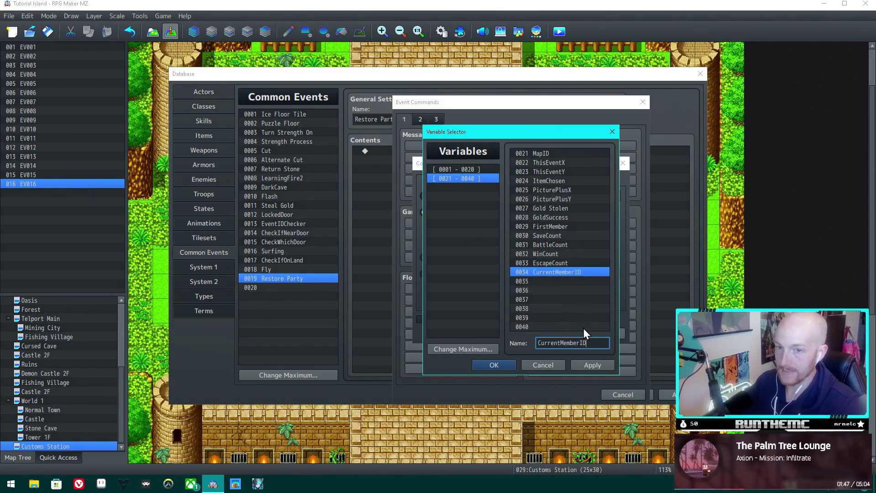
{"action": "key", "text": "Return"}
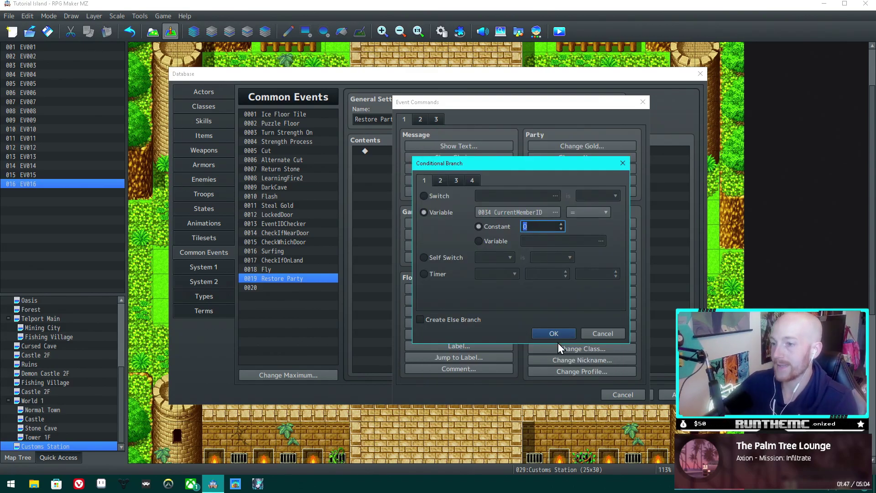
{"action": "type", "text": "1"}
{"action": "left_click", "coordinate": [559, 331]}
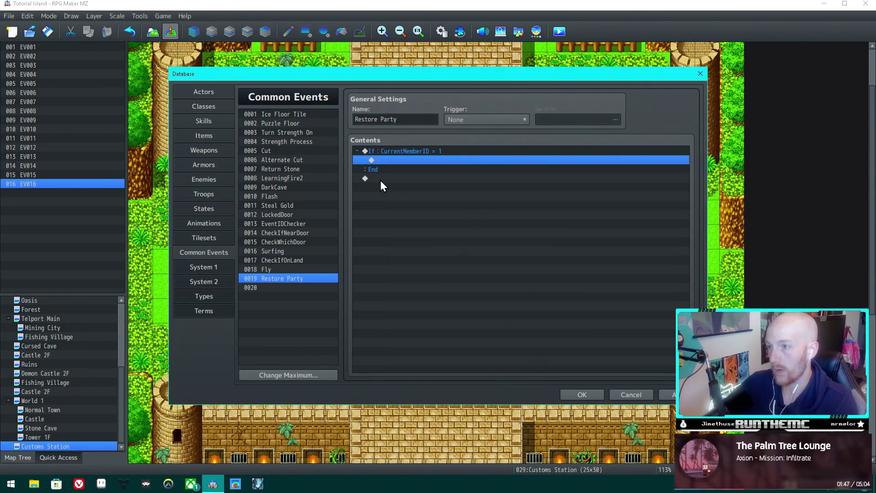
- Add 'Change Party Member: Add Reid' inside the If branch, then copy and paste the If block below
{"action": "double_click", "coordinate": [405, 160]}
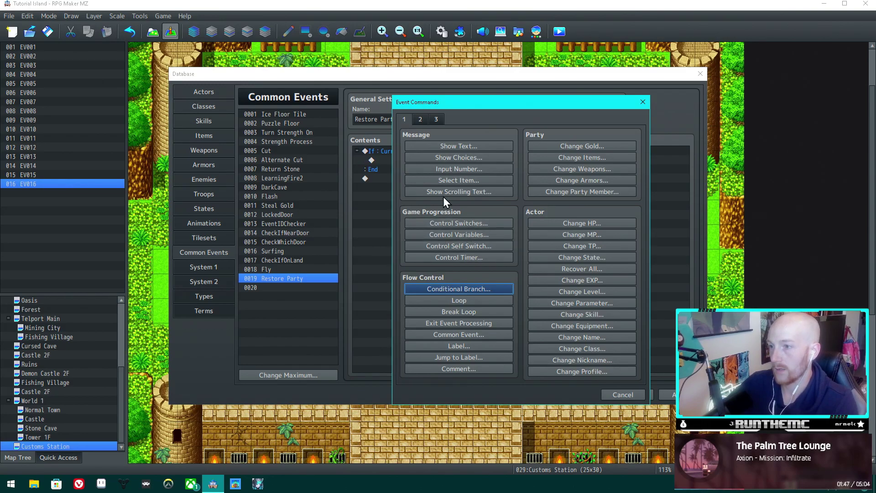
{"action": "left_click", "coordinate": [585, 191]}
{"action": "left_click", "coordinate": [506, 291]}
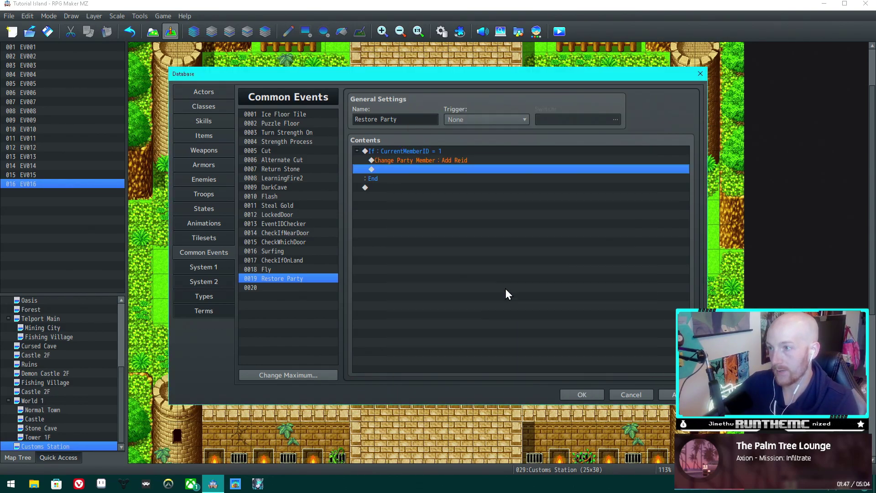
{"action": "left_click", "coordinate": [435, 161]}
{"action": "left_click", "coordinate": [410, 151]}
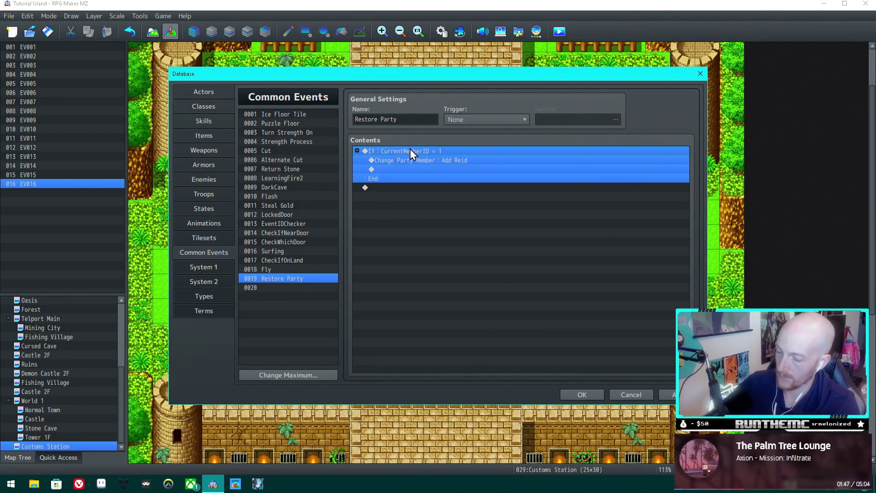
{"action": "key", "text": "ctrl+c"}
{"action": "left_click", "coordinate": [399, 188]}
{"action": "key", "text": "ctrl+v"}
{"action": "key", "text": "ctrl+v"}
{"action": "key", "text": "ctrl+v"}
- Make the second branch check CurrentMemberID = 2 and add Priscilla
{"action": "left_click", "coordinate": [432, 187]}
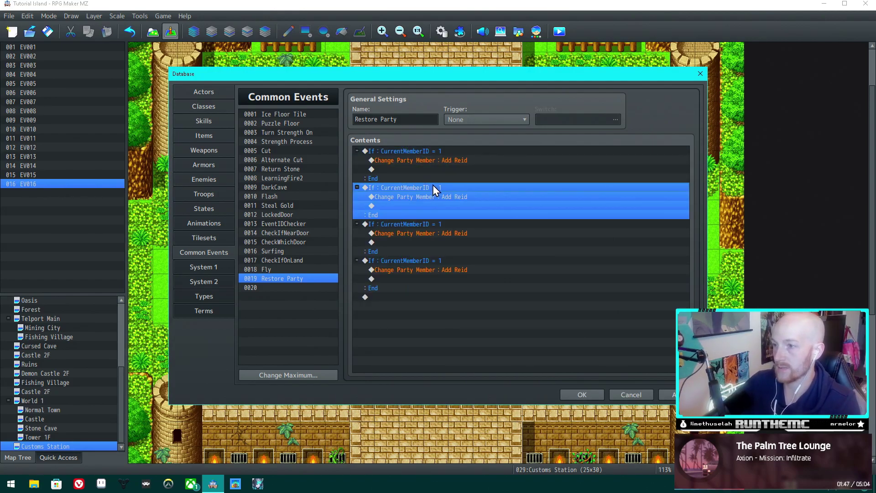
{"action": "double_click", "coordinate": [433, 188]}
{"action": "type", "text": "2"}
{"action": "left_click", "coordinate": [565, 330]}
{"action": "double_click", "coordinate": [443, 197]}
{"action": "left_click", "coordinate": [524, 238]}
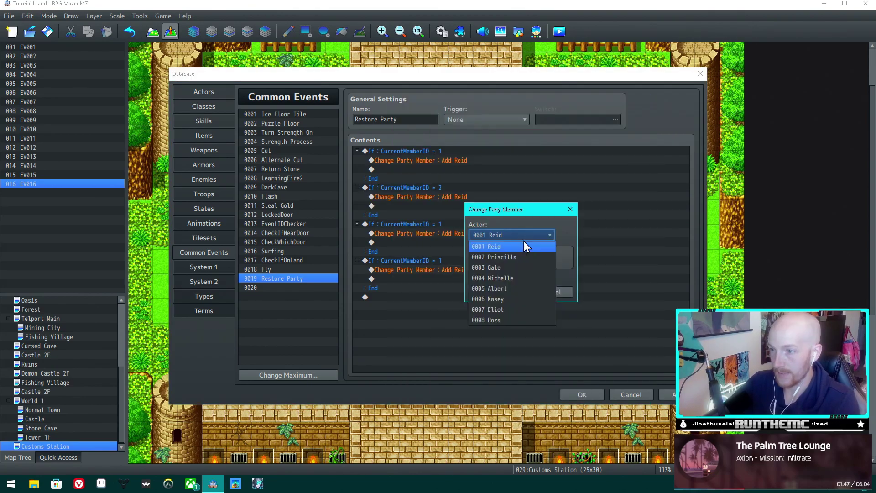
{"action": "left_click", "coordinate": [509, 259]}
{"action": "left_click", "coordinate": [502, 294]}
- Make the third branch check CurrentMemberID = 3 and add Gale
{"action": "double_click", "coordinate": [431, 224]}
{"action": "type", "text": "3"}
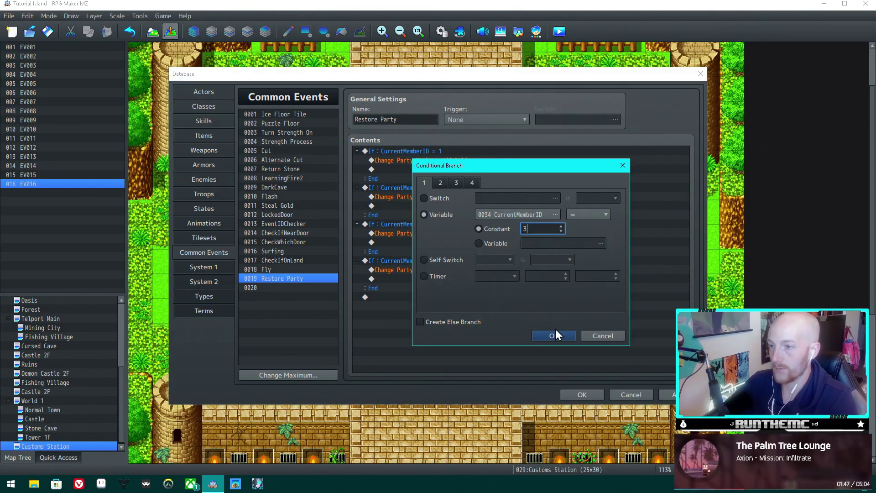
{"action": "left_click", "coordinate": [557, 333]}
{"action": "double_click", "coordinate": [438, 233]}
{"action": "left_click", "coordinate": [502, 237]}
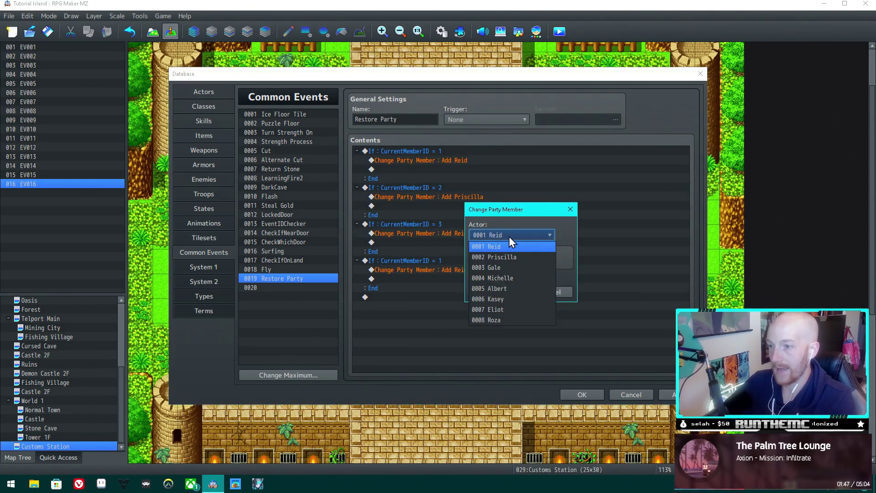
{"action": "left_click", "coordinate": [502, 275]}
{"action": "left_click", "coordinate": [518, 292]}
- Make the fourth branch check CurrentMemberID = 4 and add Michelle
{"action": "double_click", "coordinate": [437, 260]}
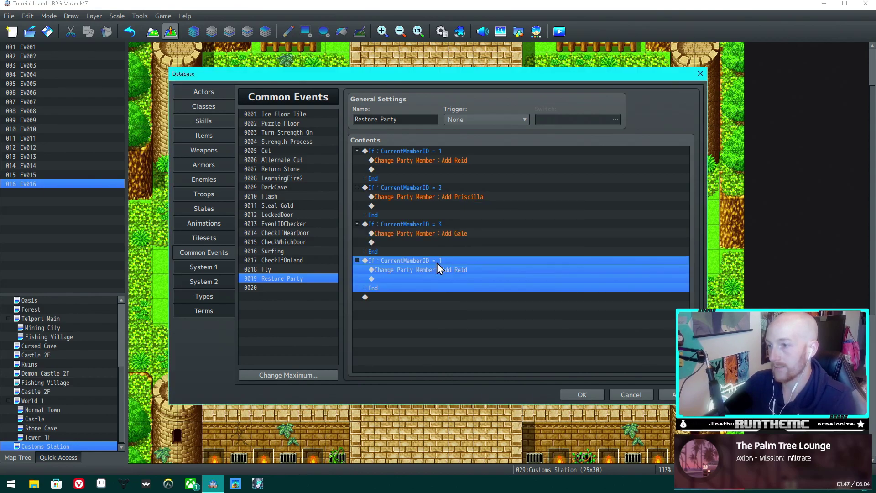
{"action": "type", "text": "4"}
{"action": "left_click", "coordinate": [557, 333]}
{"action": "double_click", "coordinate": [437, 270]}
{"action": "left_click", "coordinate": [511, 235]}
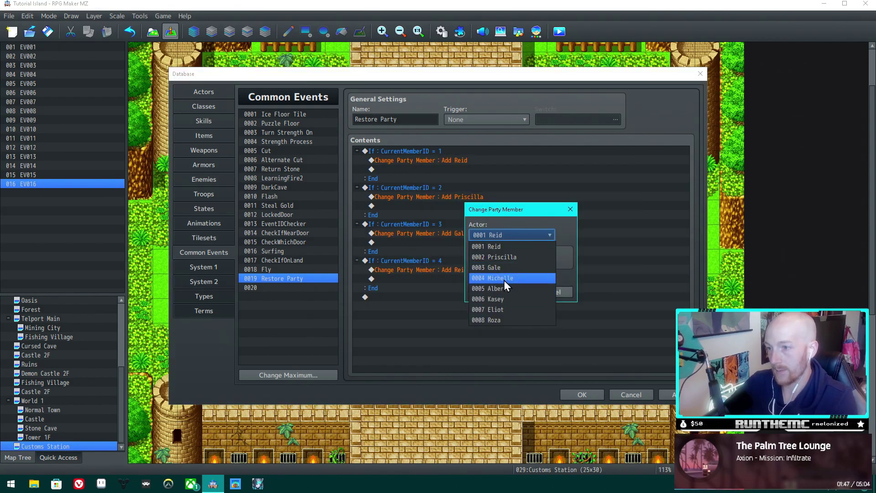
{"action": "left_click", "coordinate": [502, 278]}
{"action": "left_click", "coordinate": [520, 291]}
- Back in EV016, insert a new Control Variables command above the Add Roza line
{"action": "key", "text": "Escape"}
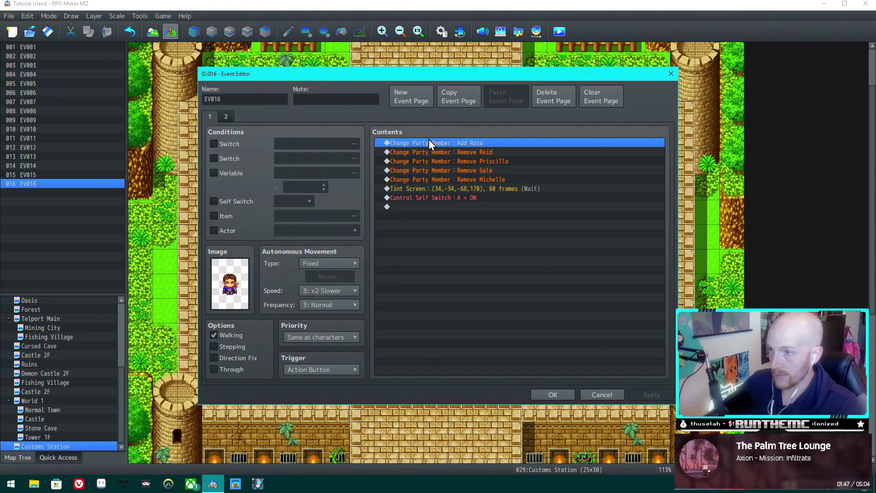
{"action": "left_click", "coordinate": [442, 151]}
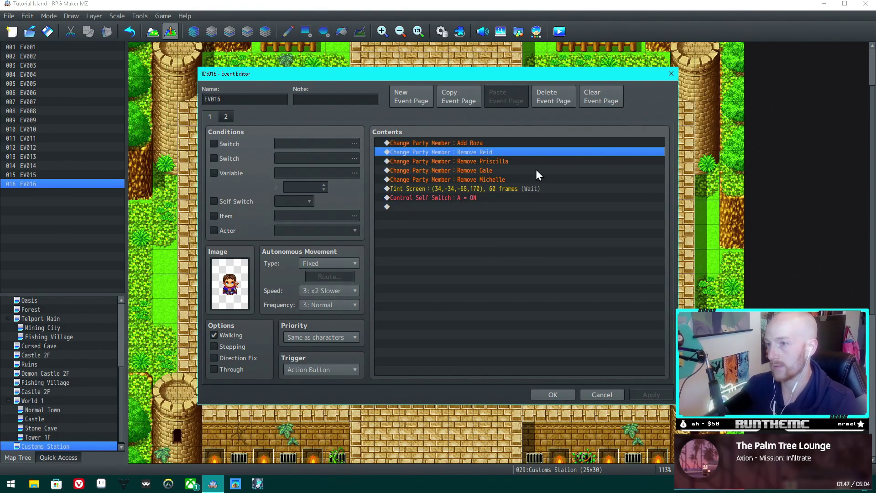
{"action": "left_click", "coordinate": [450, 145]}
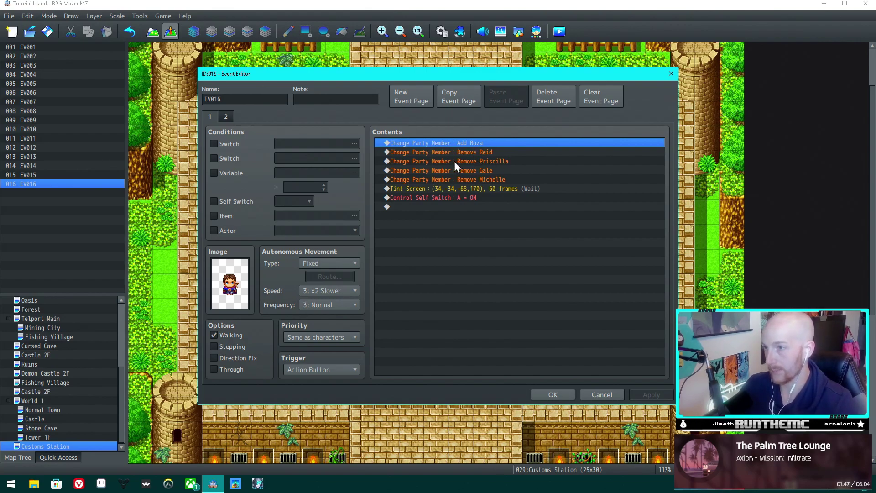
{"action": "right_click", "coordinate": [451, 142]}
{"action": "left_click", "coordinate": [474, 150]}
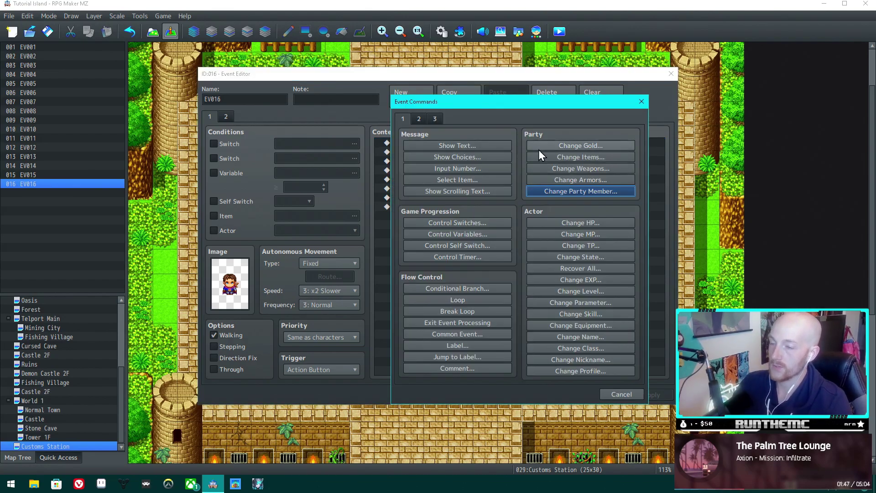
{"action": "left_click", "coordinate": [422, 119]}
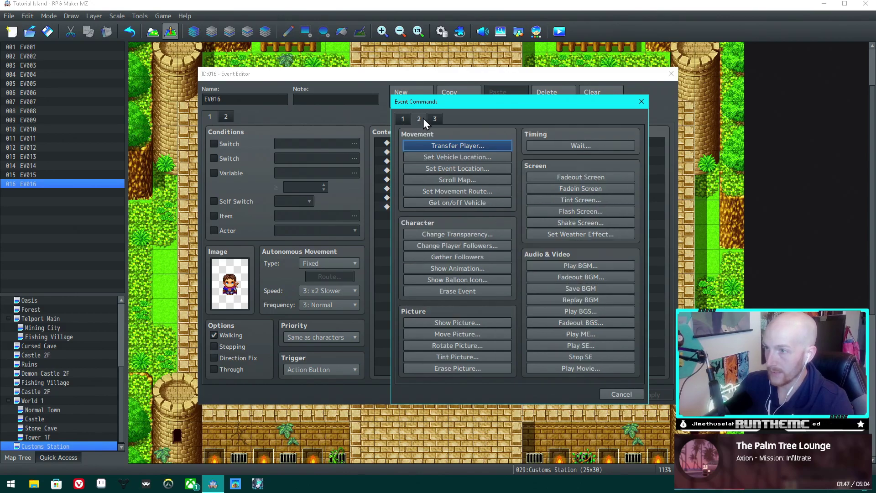
{"action": "left_click", "coordinate": [403, 118]}
{"action": "left_click", "coordinate": [469, 234]}
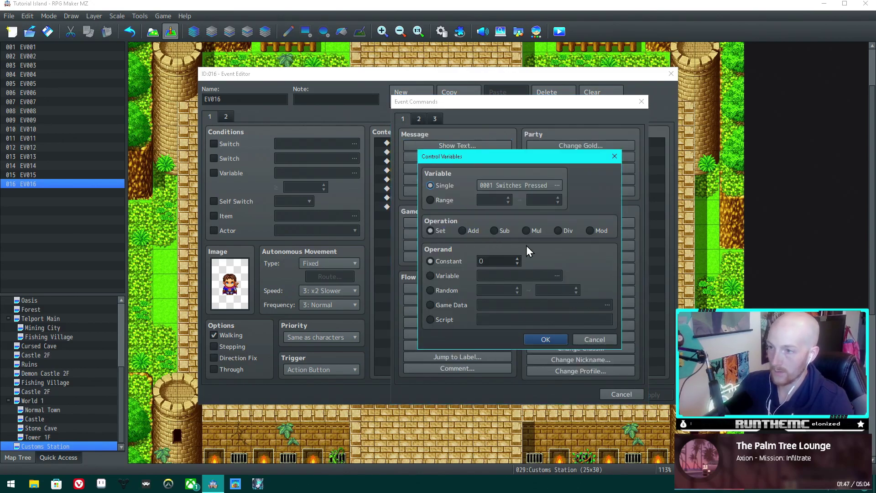
- Name variable 0035 'Member1Id' and variable 0036 'Member2Id'
{"action": "left_click", "coordinate": [523, 187]}
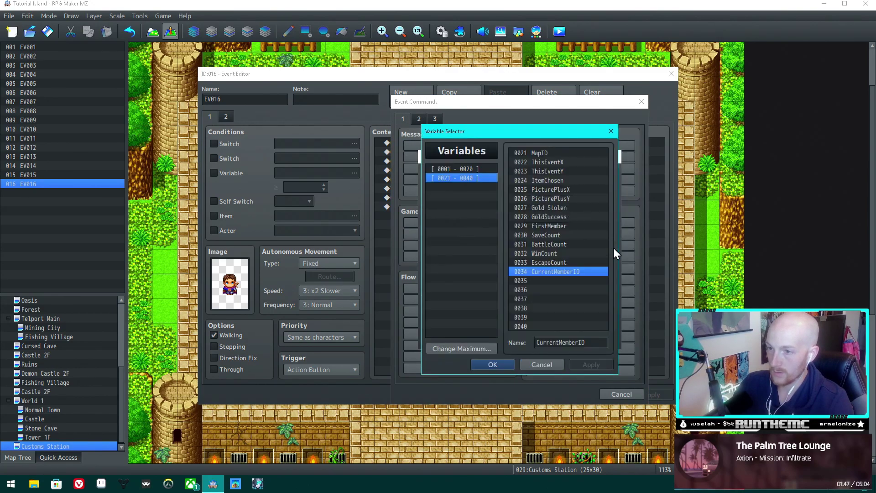
{"action": "left_click", "coordinate": [555, 281]}
{"action": "left_click", "coordinate": [559, 343]}
{"action": "type", "text": "M"}
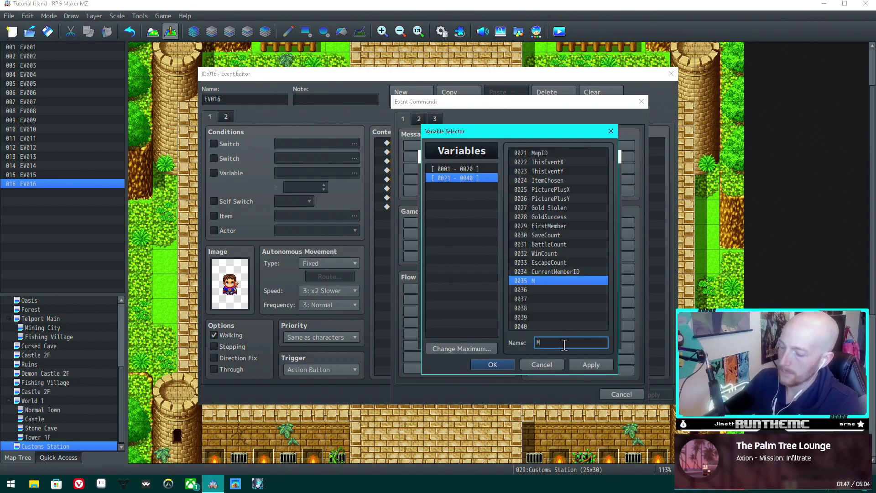
{"action": "type", "text": "ember1"}
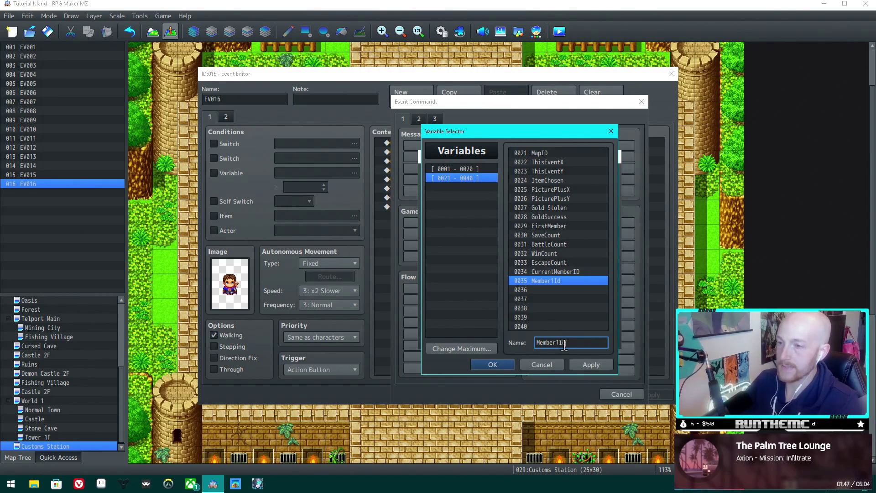
{"action": "type", "text": "Id"}
{"action": "key", "text": "ctrl+a"}
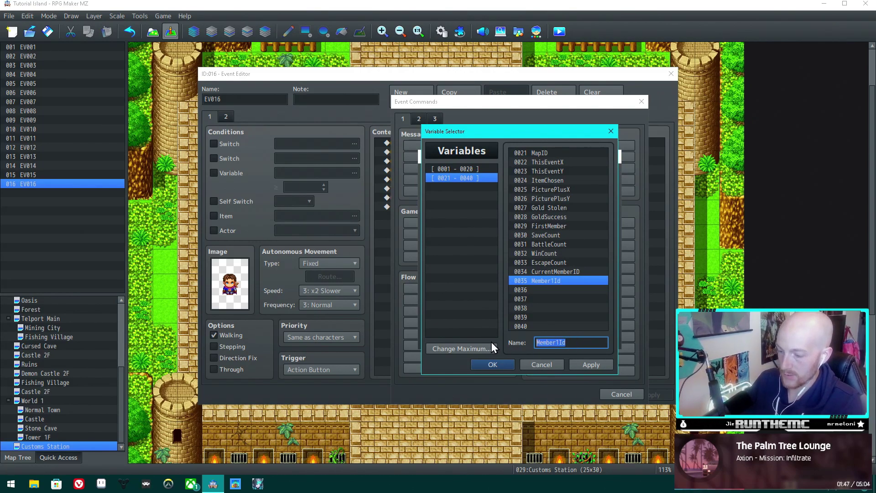
{"action": "key", "text": "ctrl+c"}
{"action": "left_click", "coordinate": [546, 289]}
{"action": "key", "text": "ctrl+v"}
{"action": "left_click", "coordinate": [560, 342]}
{"action": "key", "text": "BackSpace"}
{"action": "type", "text": "2"}
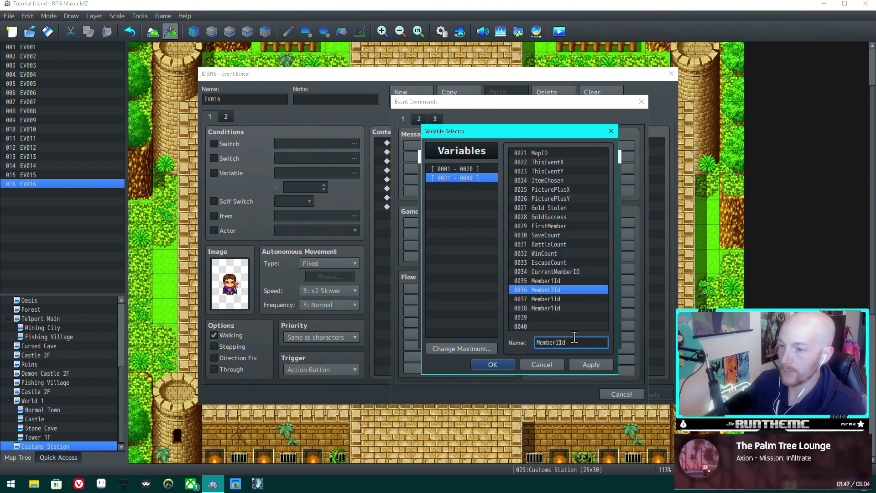
- Name 0037 'Member3Id' and 0038 'Member4Id', apply, and target Member1Id
{"action": "left_click", "coordinate": [555, 298]}
{"action": "left_click_drag", "start_coordinate": [537, 342], "coordinate": [560, 342]}
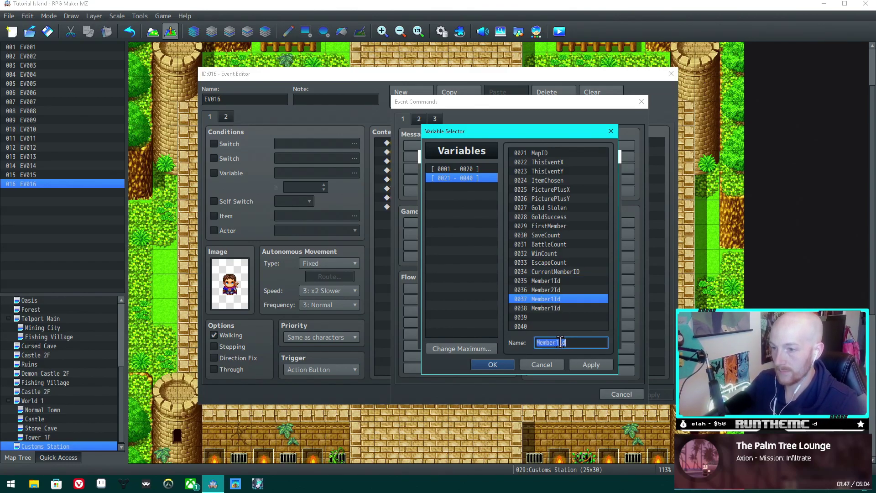
{"action": "type", "text": "Member3"}
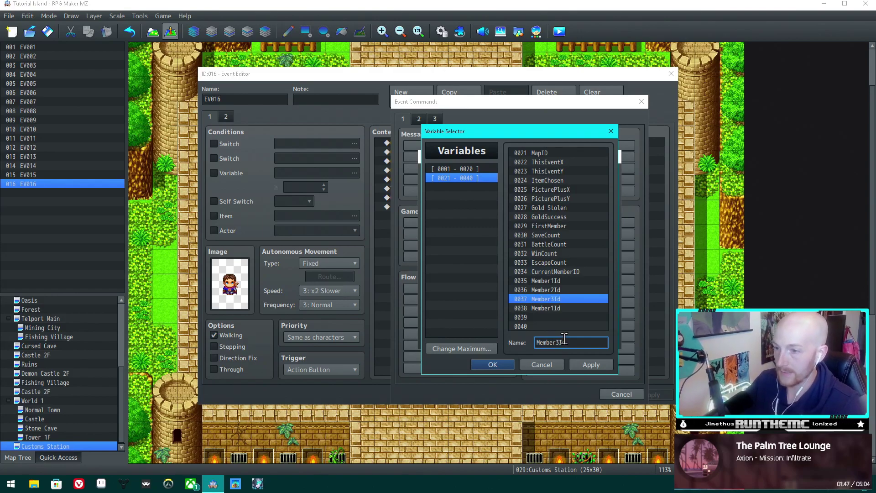
{"action": "left_click", "coordinate": [545, 309]}
{"action": "left_click", "coordinate": [560, 342]}
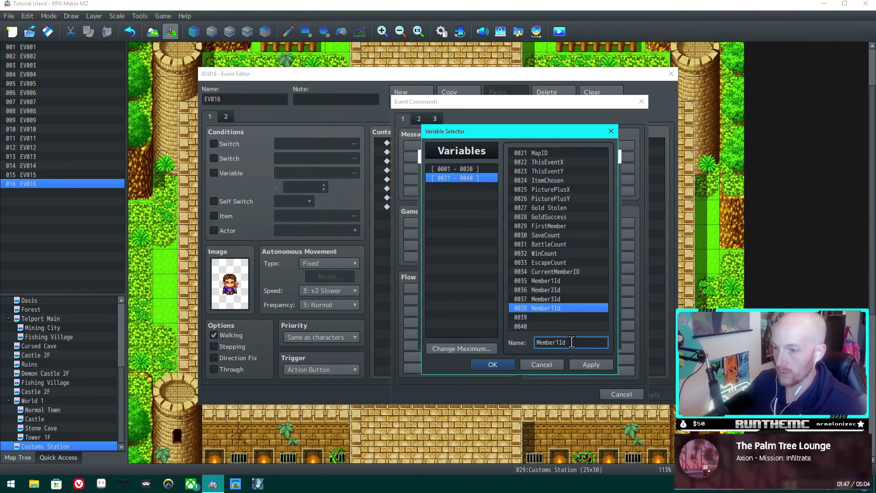
{"action": "key", "text": "BackSpace"}
{"action": "type", "text": "4"}
{"action": "left_click", "coordinate": [592, 365]}
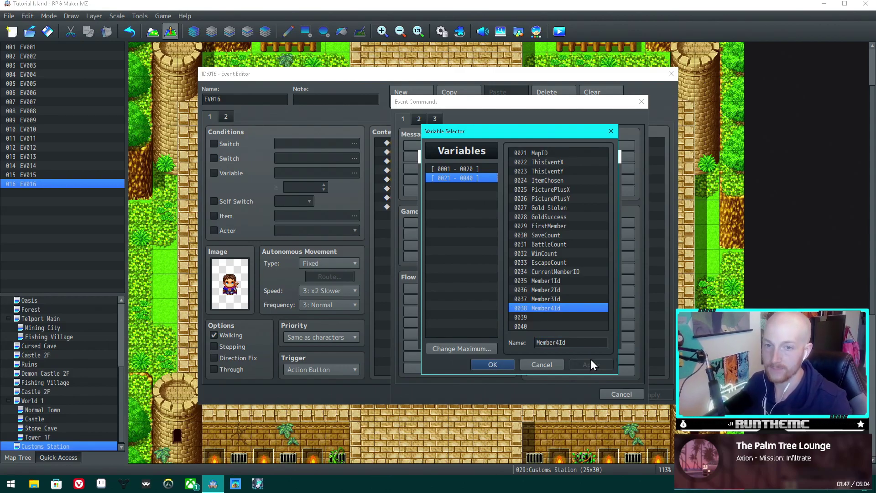
{"action": "left_click", "coordinate": [542, 364]}
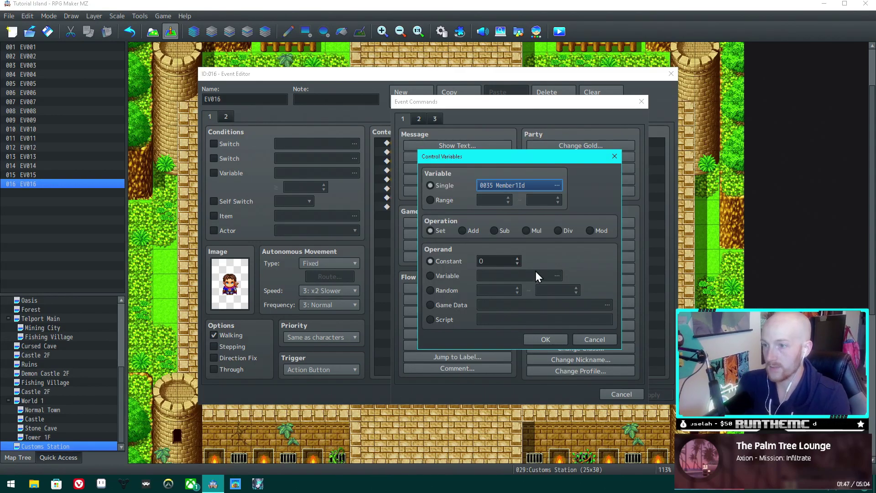
- Set Member1Id to party member #1's actor ID, then copy that command three more times
{"action": "left_click", "coordinate": [455, 306]}
{"action": "left_click", "coordinate": [542, 306]}
{"action": "left_click", "coordinate": [433, 282]}
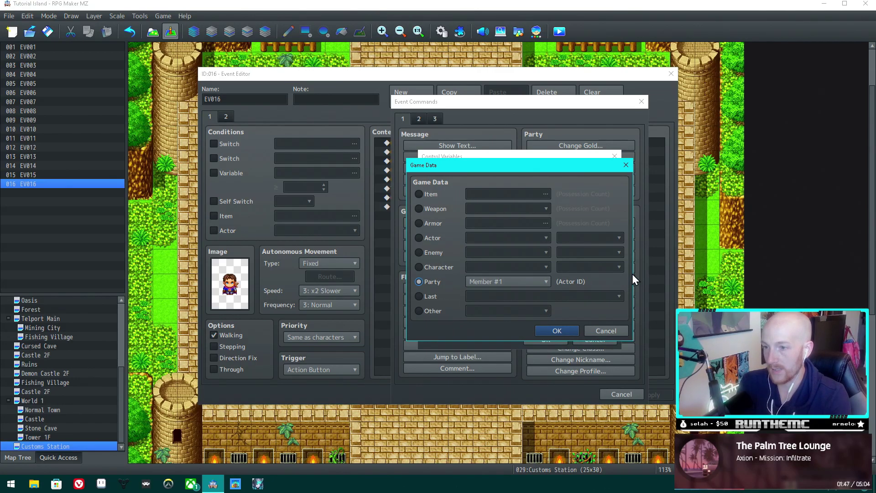
{"action": "left_click", "coordinate": [543, 334]}
{"action": "left_click", "coordinate": [549, 340]}
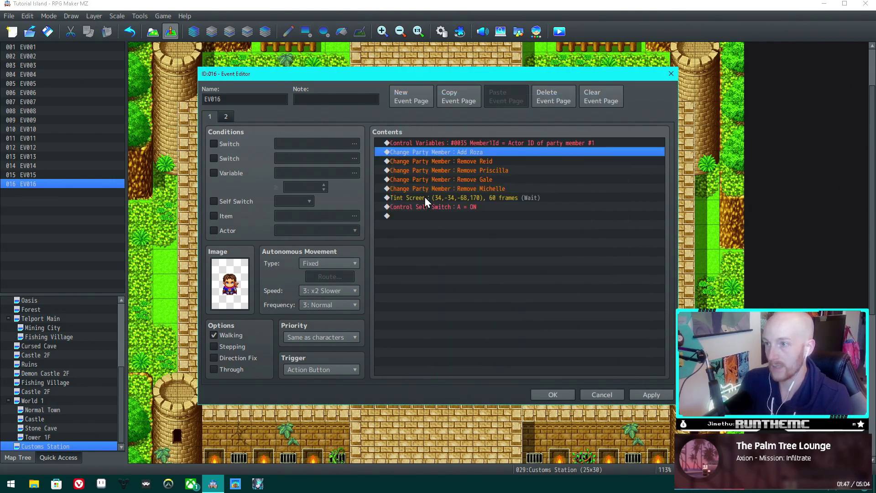
{"action": "left_click", "coordinate": [528, 145]}
{"action": "key", "text": "ctrl+c"}
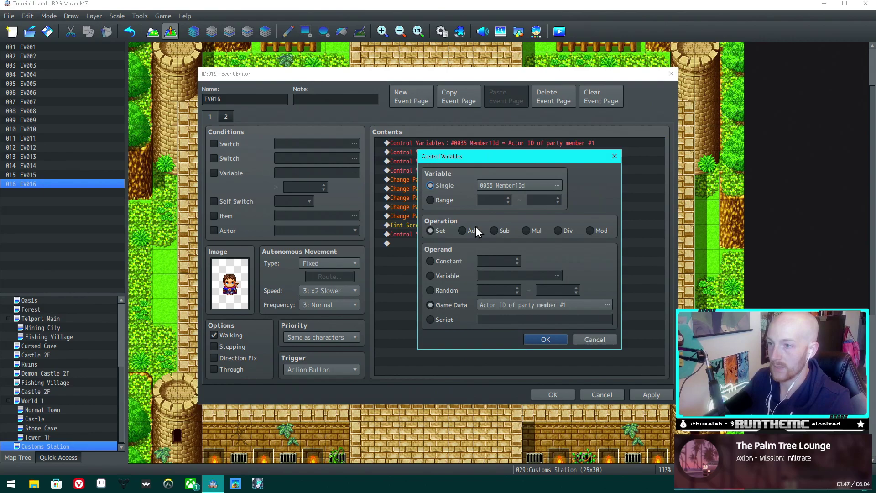
{"action": "key", "text": "ctrl+v"}
{"action": "key", "text": "ctrl+v"}
{"action": "key", "text": "ctrl+v"}
- Change the first copy to store party member #2's actor ID in Member2Id
{"action": "double_click", "coordinate": [528, 144]}
{"action": "left_click", "coordinate": [556, 185]}
{"action": "double_click", "coordinate": [549, 290]}
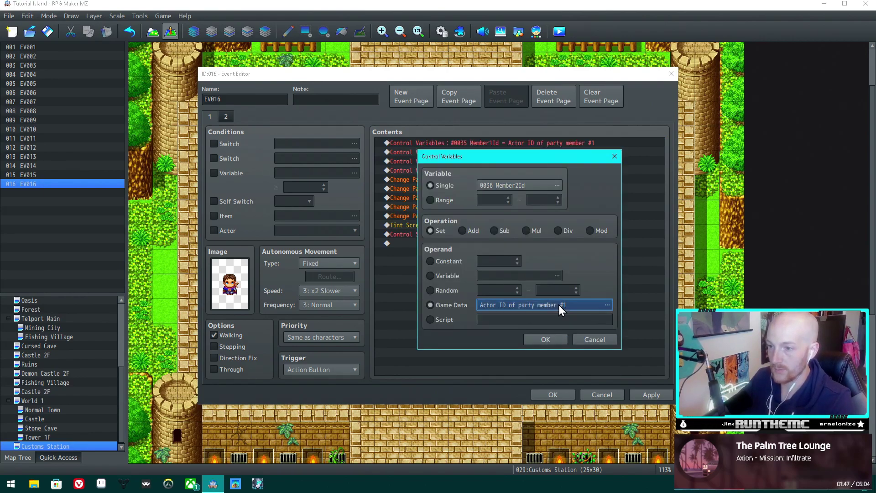
{"action": "left_click", "coordinate": [558, 305]}
{"action": "left_click", "coordinate": [538, 286]}
{"action": "left_click", "coordinate": [498, 306]}
{"action": "left_click", "coordinate": [557, 330]}
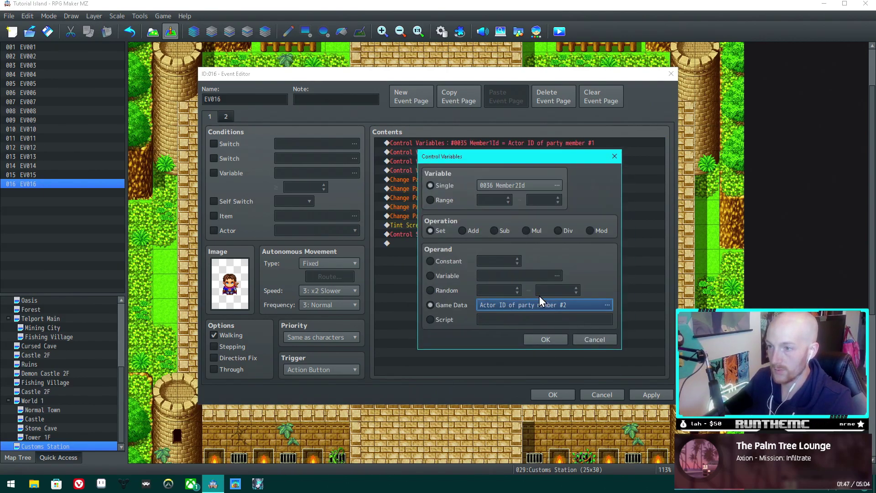
- Change the next copy to store party member #3's actor ID in Member3Id
{"action": "left_click", "coordinate": [510, 184]}
{"action": "left_click", "coordinate": [546, 298]}
{"action": "left_click", "coordinate": [492, 364]}
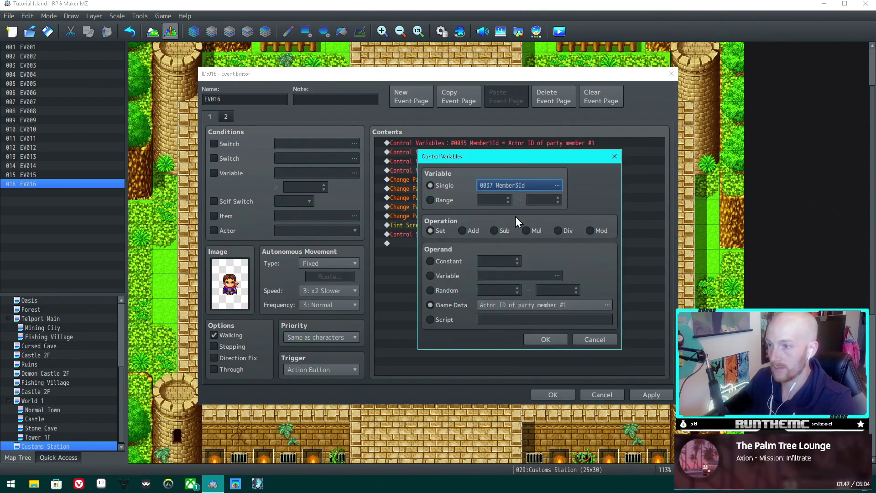
{"action": "left_click", "coordinate": [519, 311]}
{"action": "left_click", "coordinate": [521, 286]}
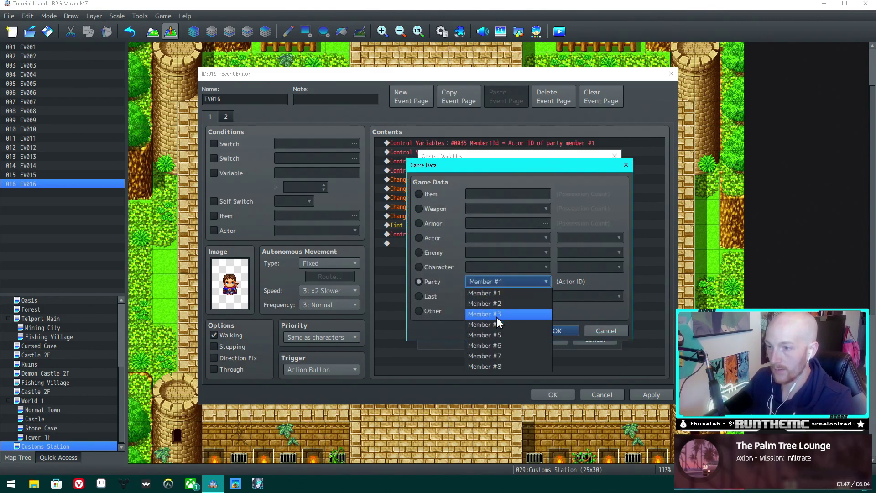
{"action": "left_click", "coordinate": [497, 318]}
{"action": "left_click", "coordinate": [557, 331]}
{"action": "key", "text": "Return"}
- Change the last copy to store party member #4's actor ID in Member4Id
{"action": "double_click", "coordinate": [508, 168]}
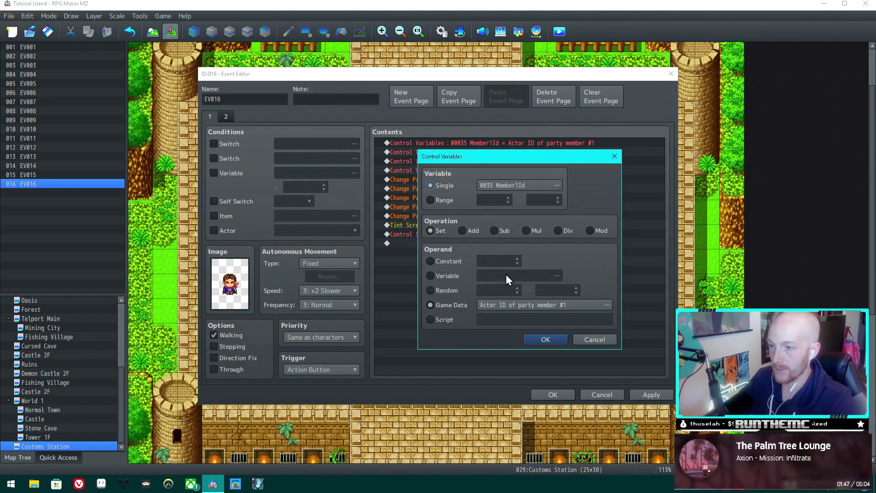
{"action": "left_click", "coordinate": [548, 185]}
{"action": "double_click", "coordinate": [546, 309]}
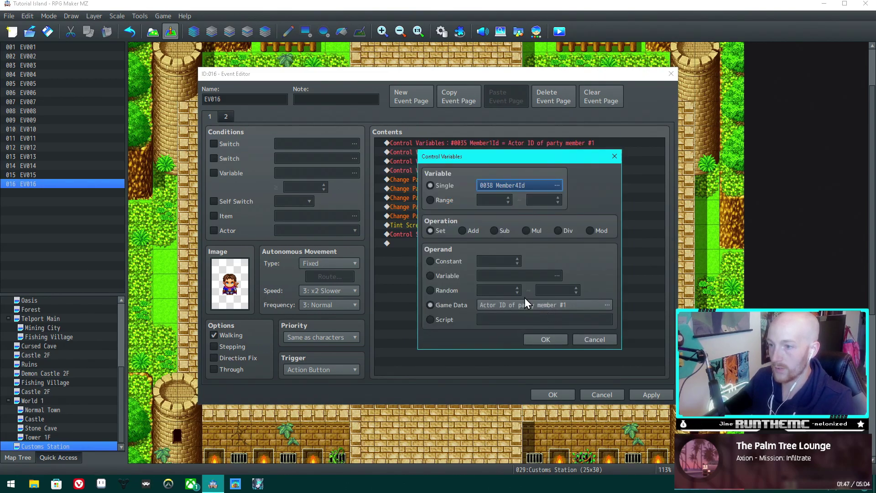
{"action": "left_click", "coordinate": [519, 304]}
{"action": "left_click", "coordinate": [502, 283]}
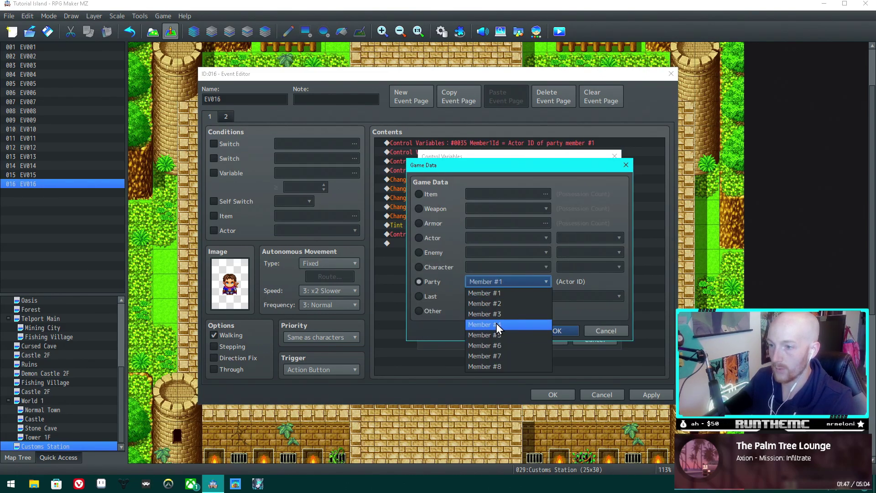
{"action": "left_click", "coordinate": [496, 324]}
{"action": "left_click", "coordinate": [558, 330]}
{"action": "left_click", "coordinate": [546, 338]}
{"action": "left_click", "coordinate": [440, 180]}
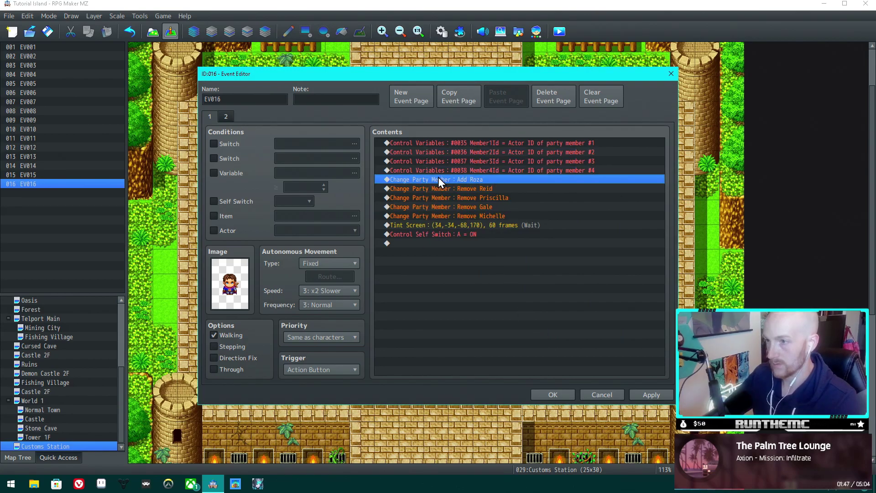
{"action": "left_click", "coordinate": [446, 143]}
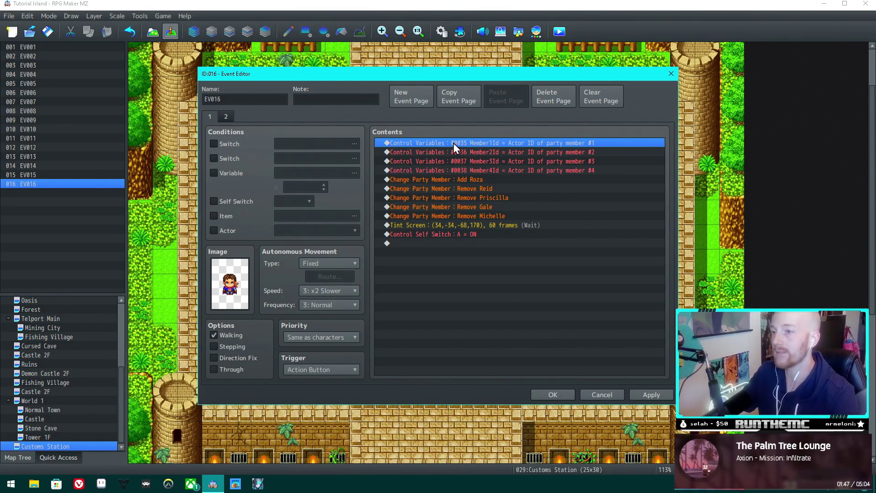
- On page 2, delete the four commands that add party members back
{"action": "left_click", "coordinate": [224, 117]}
{"action": "left_click", "coordinate": [472, 145]}
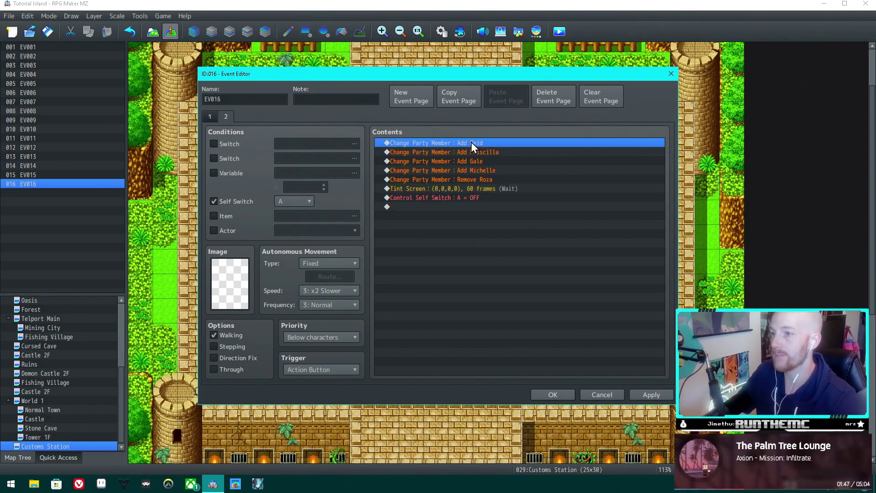
{"action": "key", "text": "Delete"}
{"action": "key", "text": "Delete"}
{"action": "key", "text": "Delete"}
{"action": "key", "text": "Delete"}
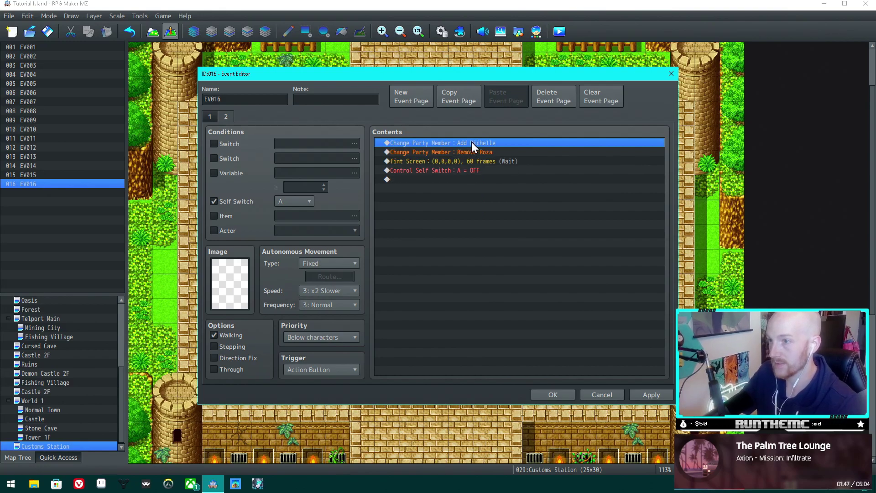
- Insert Control Variables setting #0034 CurrentMemberID to variable #0035 Member1Id above Remove Roza
{"action": "right_click", "coordinate": [472, 142]}
{"action": "left_click", "coordinate": [507, 146]}
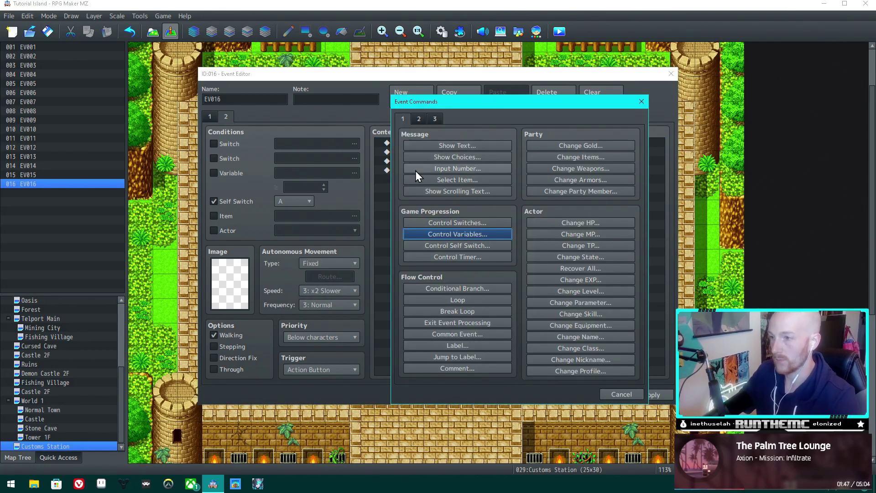
{"action": "left_click", "coordinate": [467, 237]}
{"action": "left_click", "coordinate": [527, 184]}
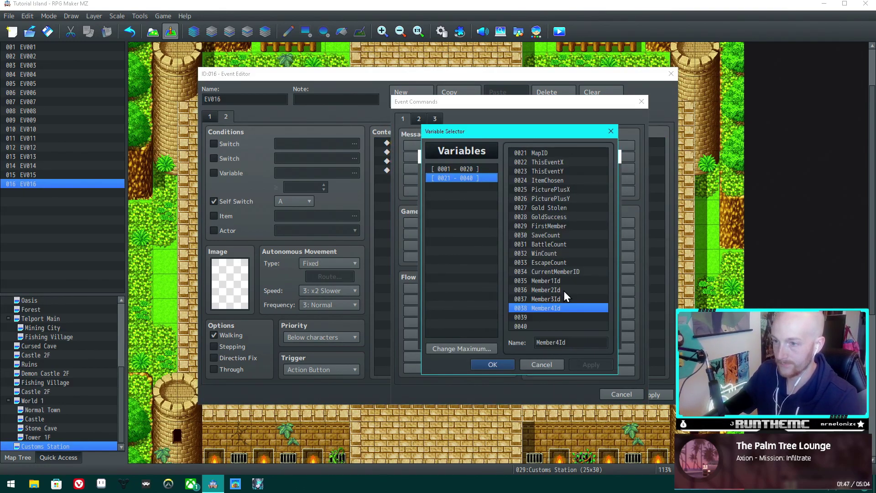
{"action": "double_click", "coordinate": [557, 272]}
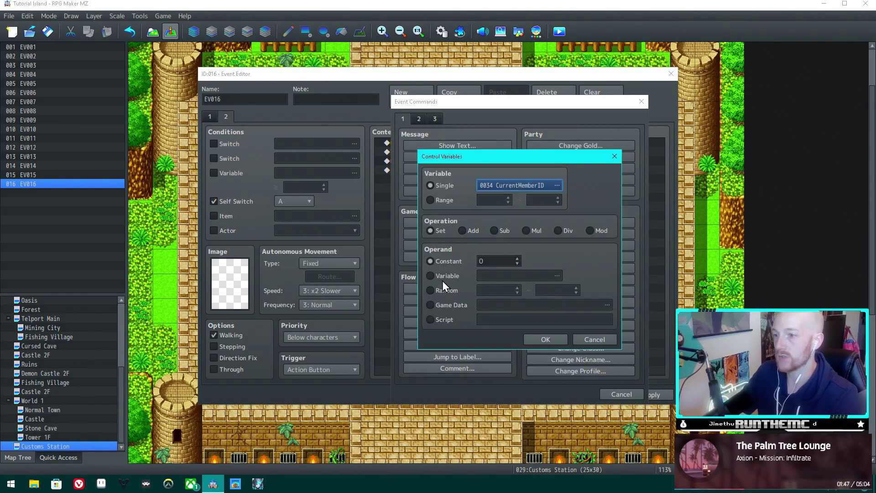
{"action": "left_click", "coordinate": [525, 277]}
{"action": "double_click", "coordinate": [549, 283]}
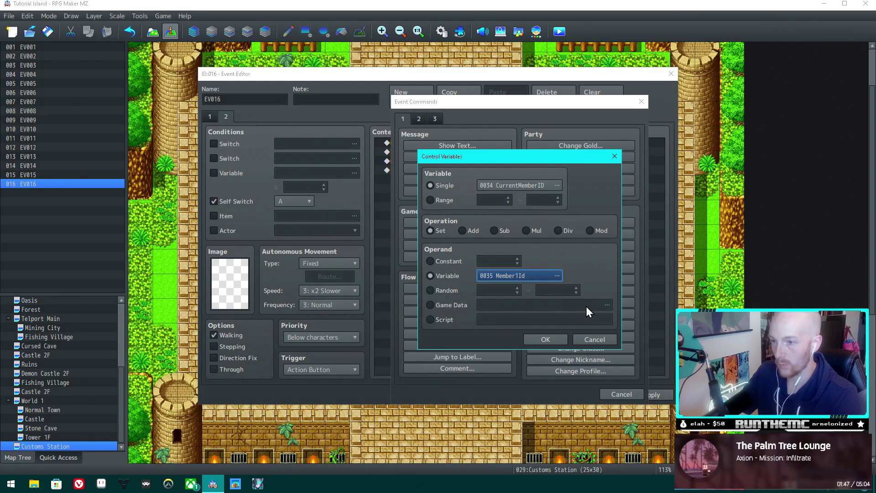
{"action": "left_click", "coordinate": [543, 338]}
- Insert a Common Event call to Restore Party above Remove Roza
{"action": "right_click", "coordinate": [464, 152]}
{"action": "left_click", "coordinate": [480, 157]}
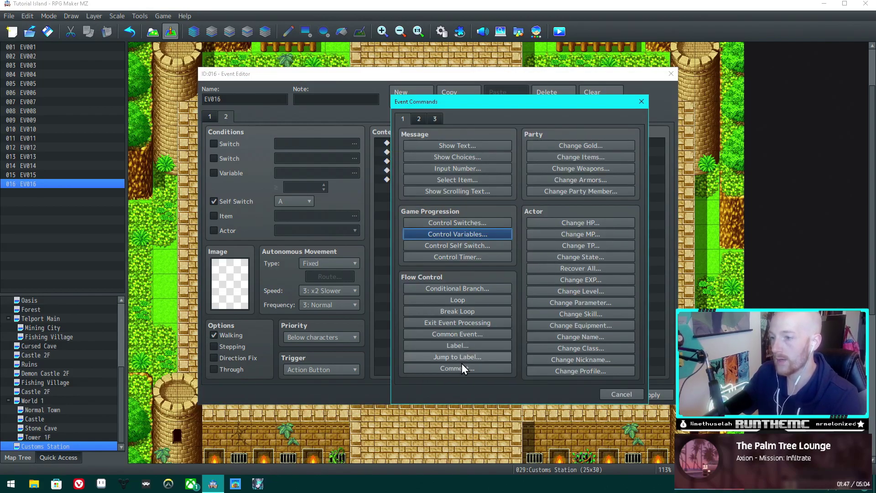
{"action": "left_click", "coordinate": [458, 334]}
{"action": "left_click", "coordinate": [516, 253]}
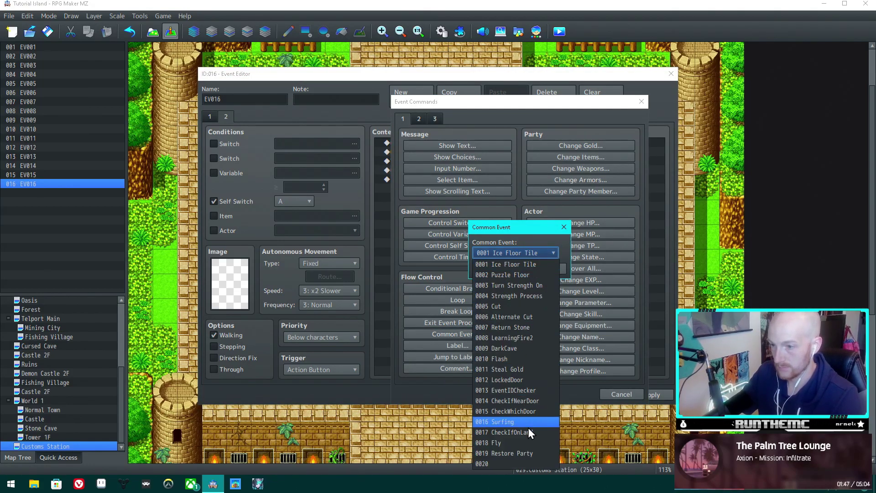
{"action": "left_click", "coordinate": [527, 427]}
{"action": "left_click", "coordinate": [488, 271]}
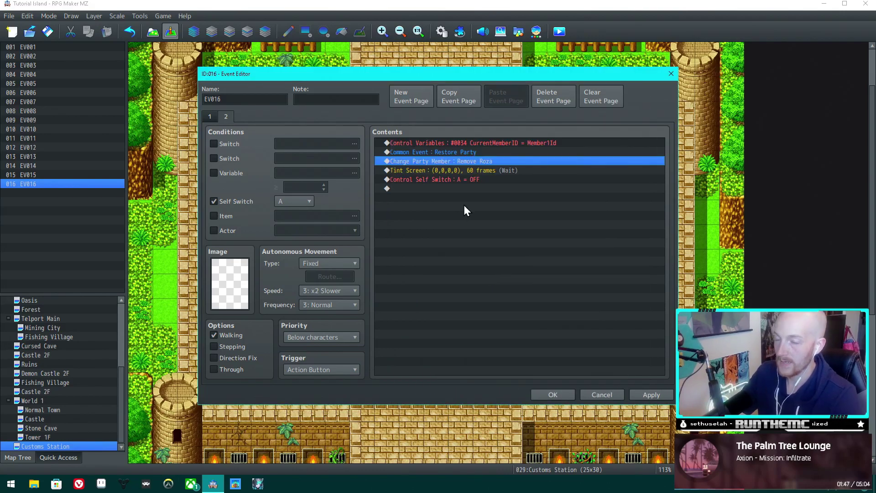
{"action": "left_click", "coordinate": [493, 144]}
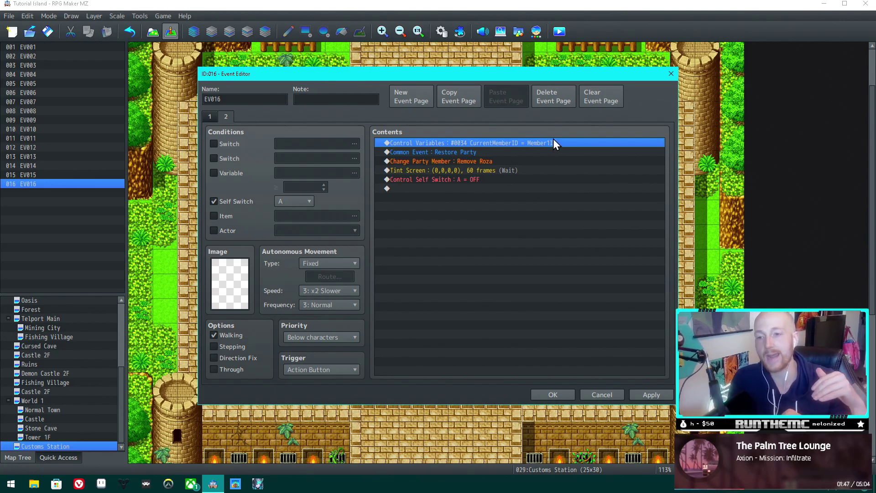
- Save EV016 with OK and review actor 0003 Gale in the Database before closing it
{"action": "left_click", "coordinate": [553, 395]}
{"action": "key", "text": "F9"}
{"action": "left_click", "coordinate": [203, 92]}
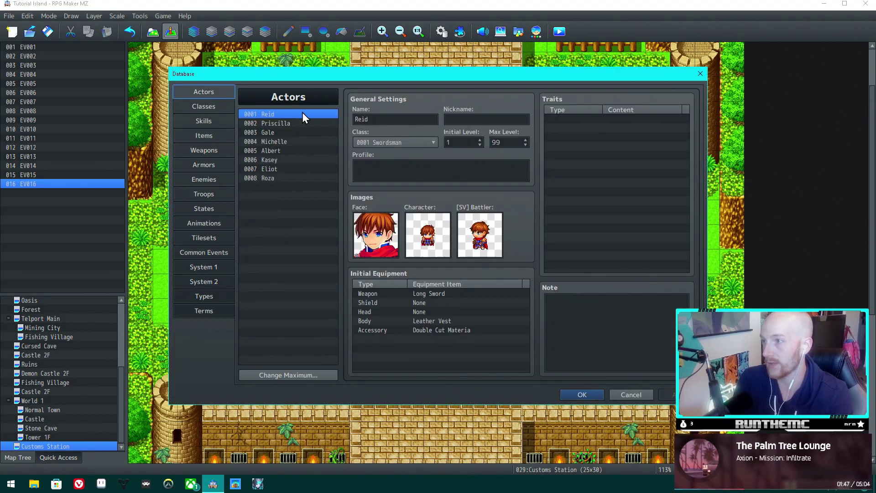
{"action": "left_click", "coordinate": [259, 131]}
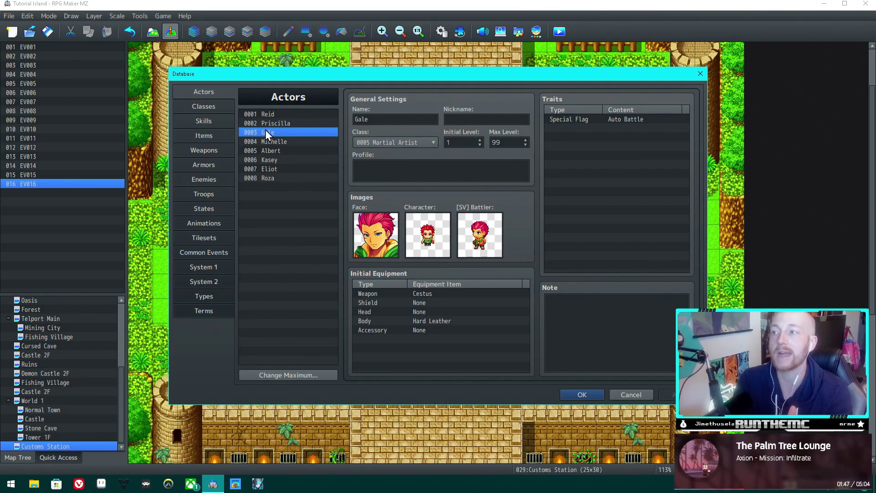
{"action": "left_click", "coordinate": [582, 394]}
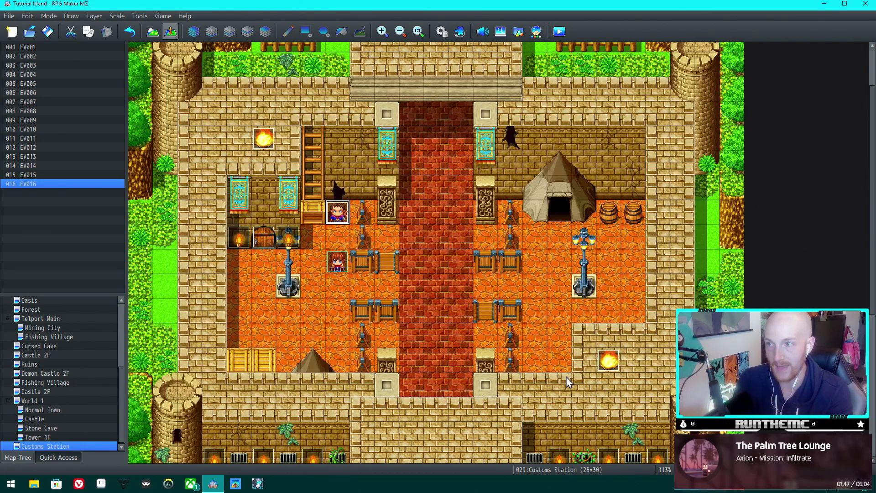
{"action": "left_click", "coordinate": [441, 31]}
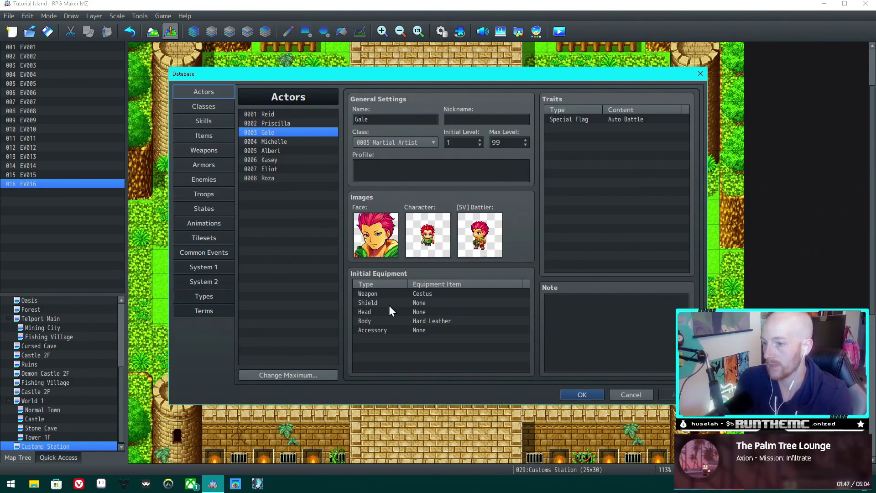
{"action": "left_click", "coordinate": [583, 394]}
- On EV016's page 2, duplicate the CurrentMemberID and Restore Party pair several times above Remove Roza
{"action": "double_click", "coordinate": [387, 180]}
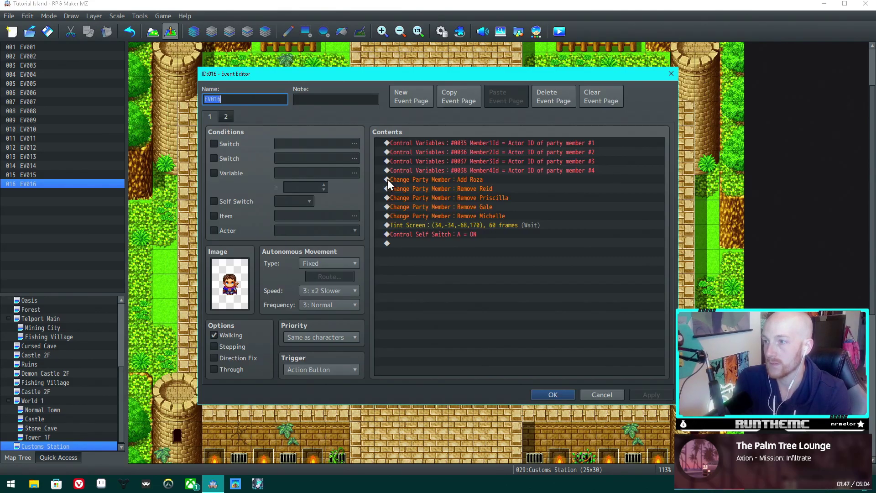
{"action": "left_click", "coordinate": [226, 117]}
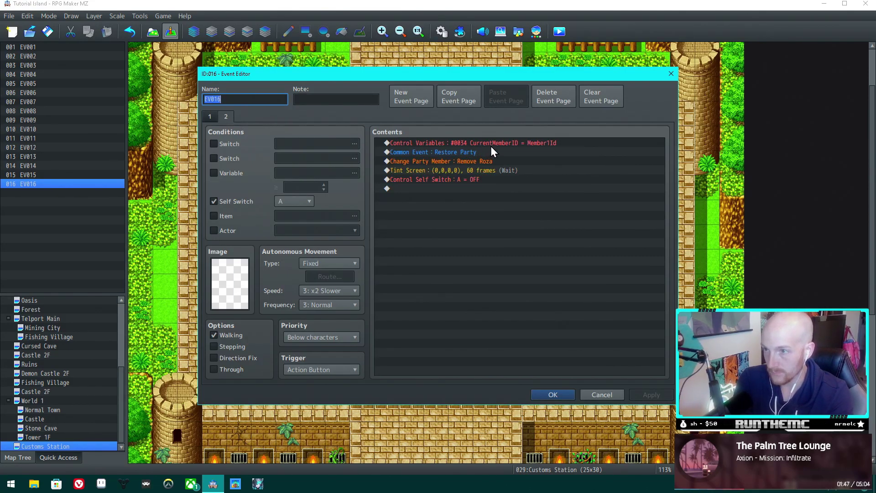
{"action": "left_click", "coordinate": [510, 144]}
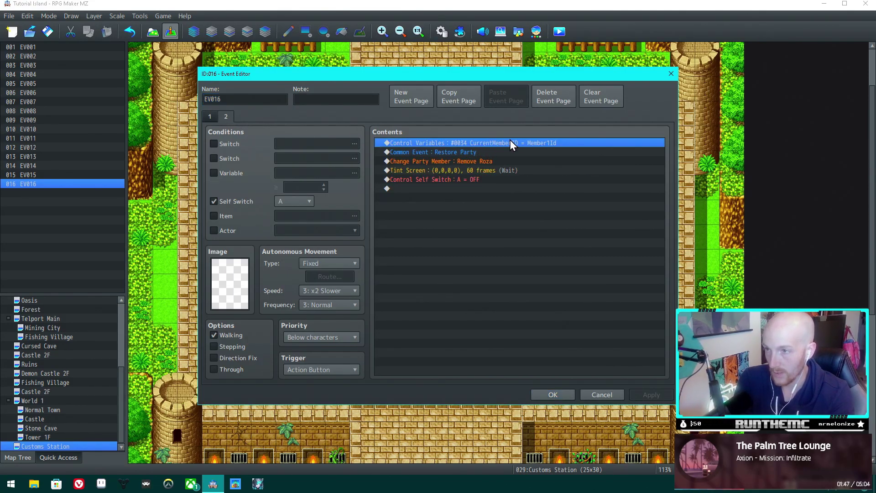
{"action": "left_click", "coordinate": [453, 149]}
{"action": "left_click", "coordinate": [482, 143]}
{"action": "left_click", "coordinate": [475, 153], "text": "shift"}
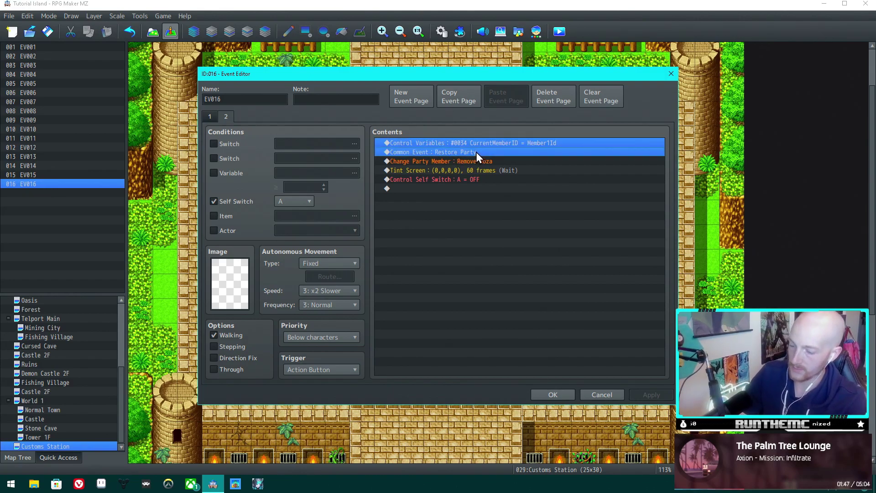
{"action": "key", "text": "ctrl+c"}
{"action": "left_click", "coordinate": [440, 161]}
{"action": "key", "text": "ctrl+v"}
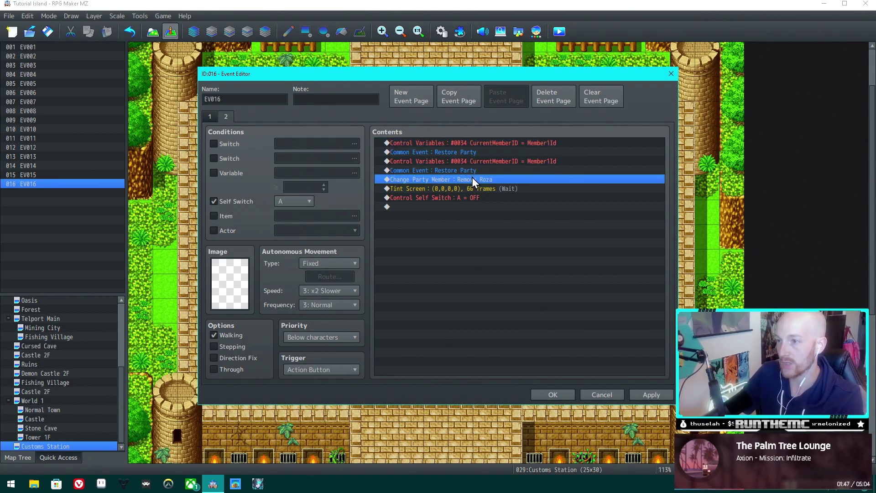
{"action": "key", "text": "ctrl+v"}
{"action": "key", "text": "ctrl+v"}
- Set the third line's variable to Member2Id and the fifth line's source to Member3Id
{"action": "double_click", "coordinate": [489, 163]}
{"action": "left_click", "coordinate": [553, 185]}
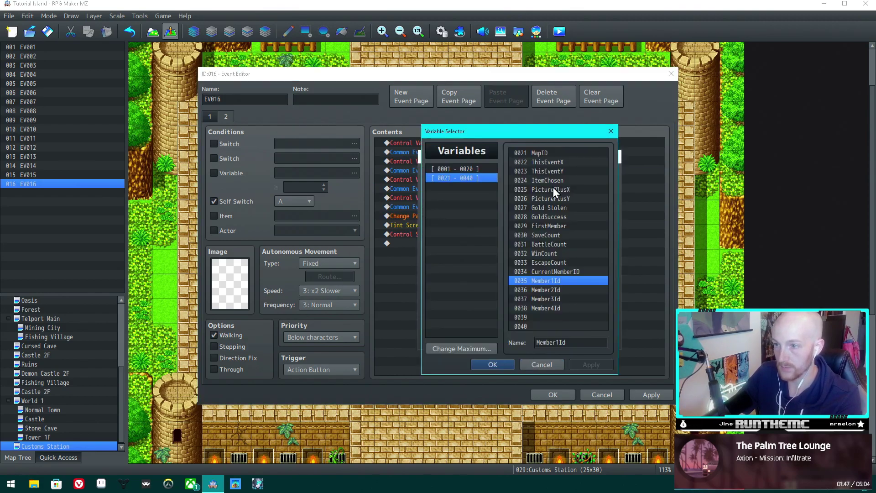
{"action": "double_click", "coordinate": [549, 290]}
{"action": "left_click", "coordinate": [546, 340]}
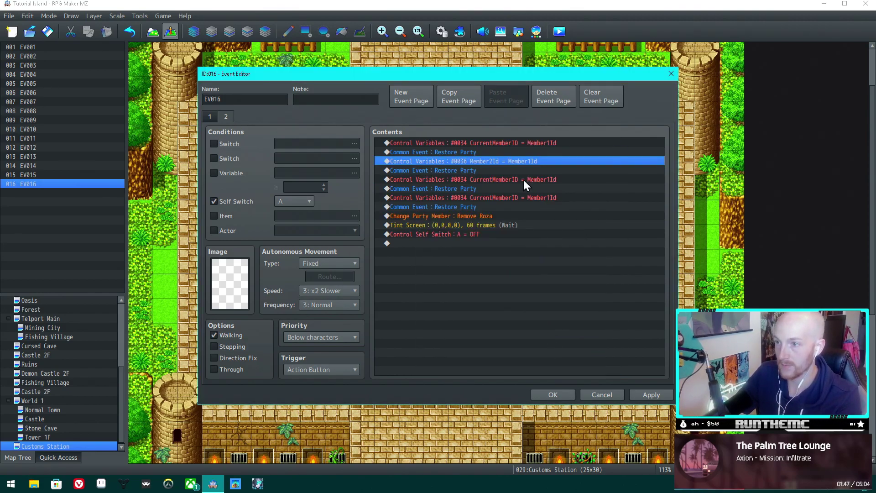
{"action": "double_click", "coordinate": [523, 179]}
{"action": "left_click", "coordinate": [522, 277]}
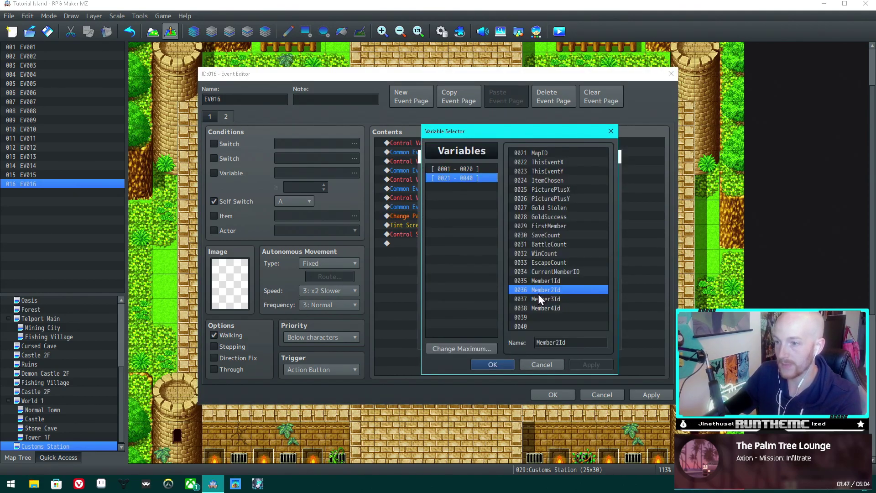
{"action": "double_click", "coordinate": [539, 294]}
{"action": "left_click", "coordinate": [541, 277]}
{"action": "double_click", "coordinate": [541, 297]}
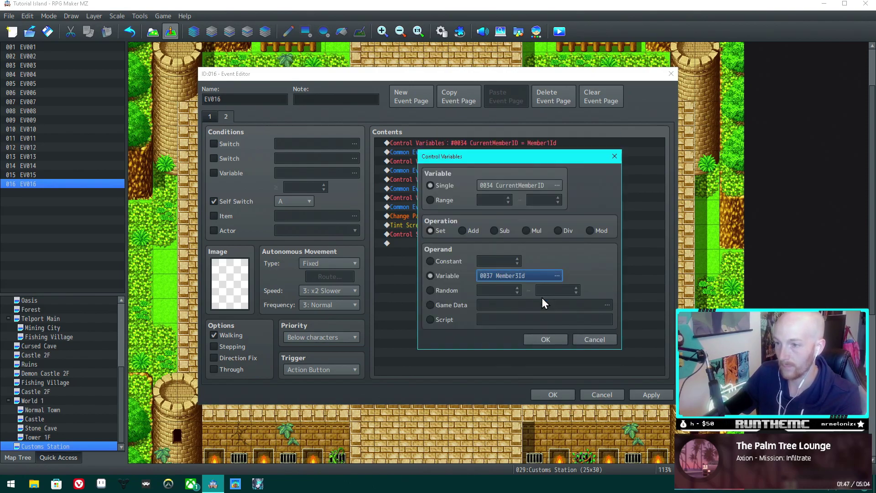
{"action": "left_click", "coordinate": [541, 337]}
- Make the seventh line assign Member4Id to CurrentMemberID, then review the Restore Party calls
{"action": "left_click", "coordinate": [518, 200]}
{"action": "double_click", "coordinate": [519, 198]}
{"action": "left_click", "coordinate": [519, 277]}
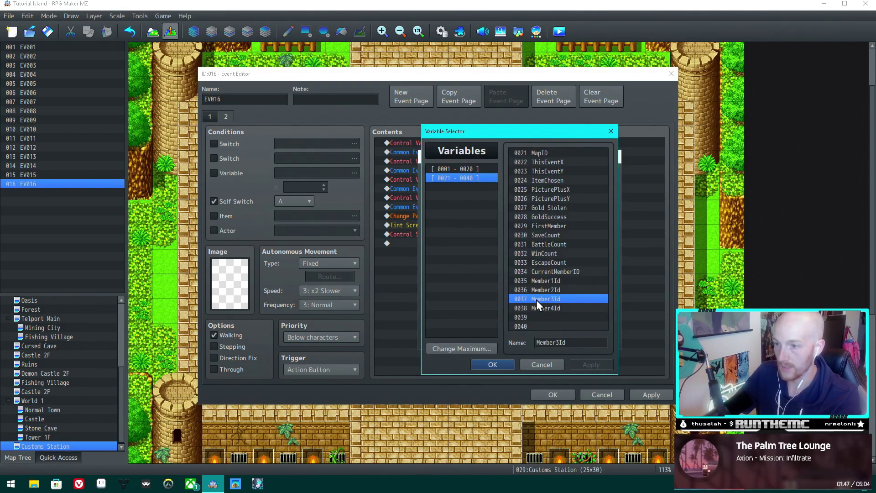
{"action": "double_click", "coordinate": [538, 308]}
{"action": "left_click", "coordinate": [546, 338]}
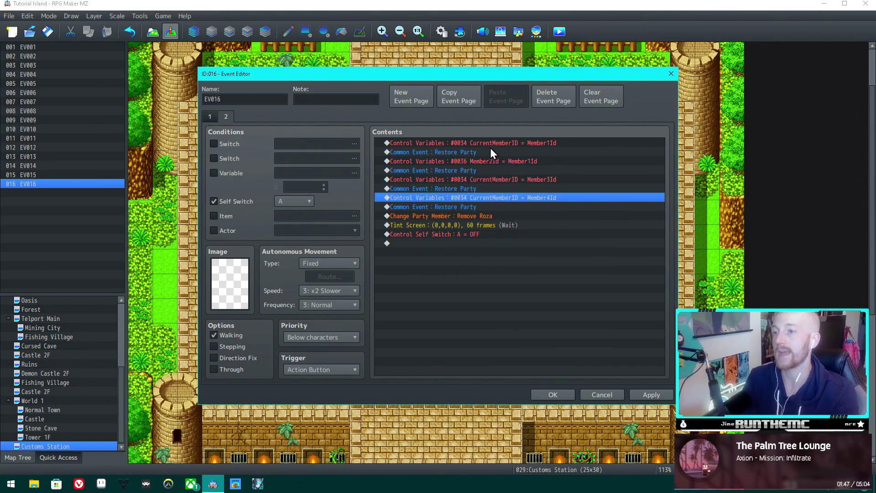
{"action": "left_click", "coordinate": [457, 151]}
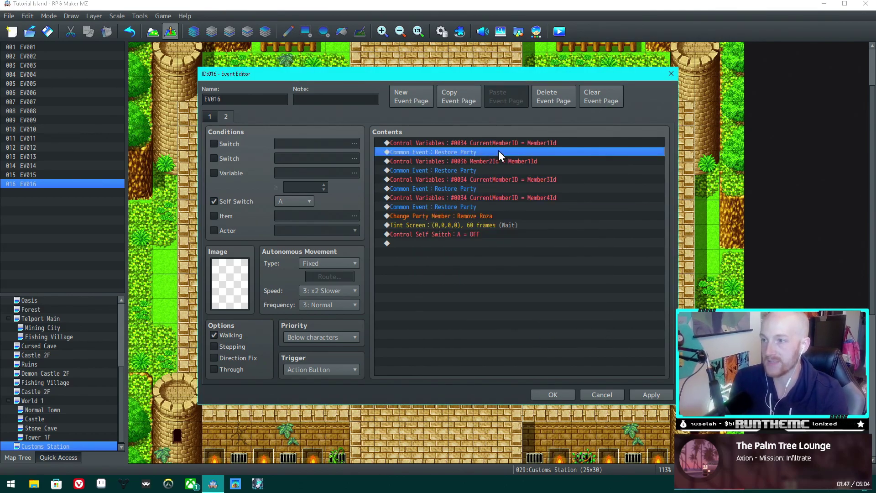
{"action": "left_click", "coordinate": [442, 170]}
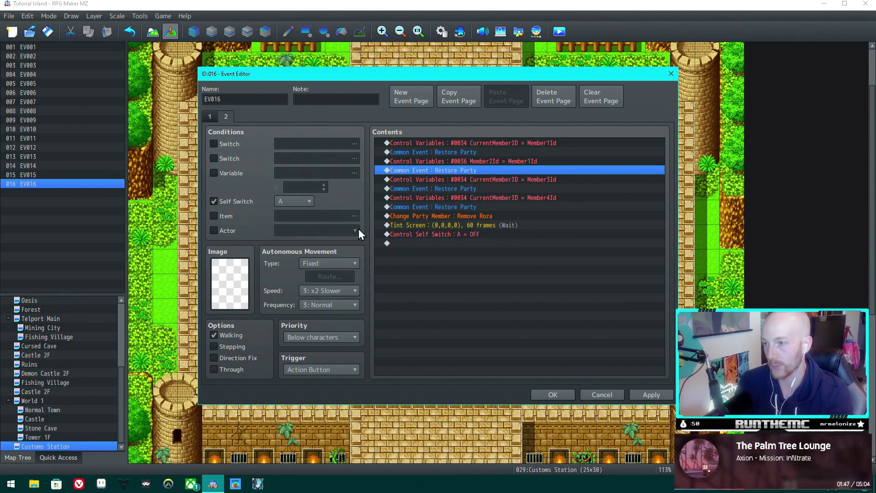
{"action": "left_click", "coordinate": [562, 397]}
{"action": "left_click", "coordinate": [441, 37]}
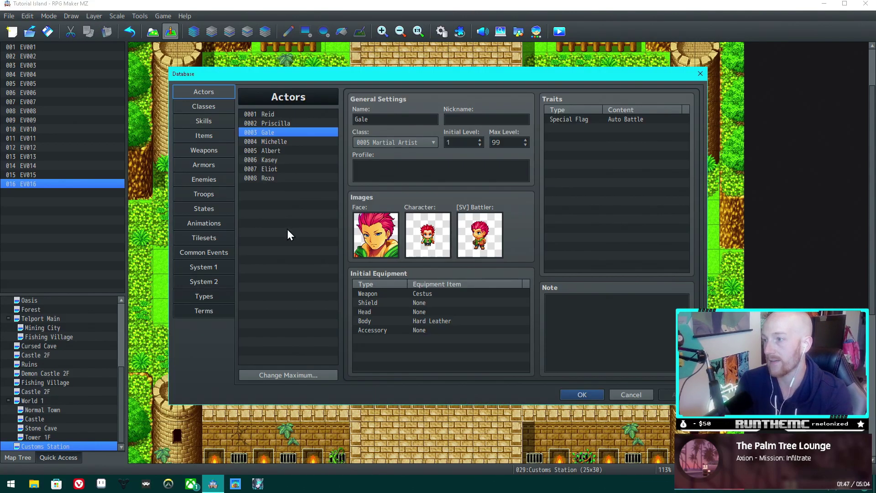
{"action": "left_click", "coordinate": [209, 253]}
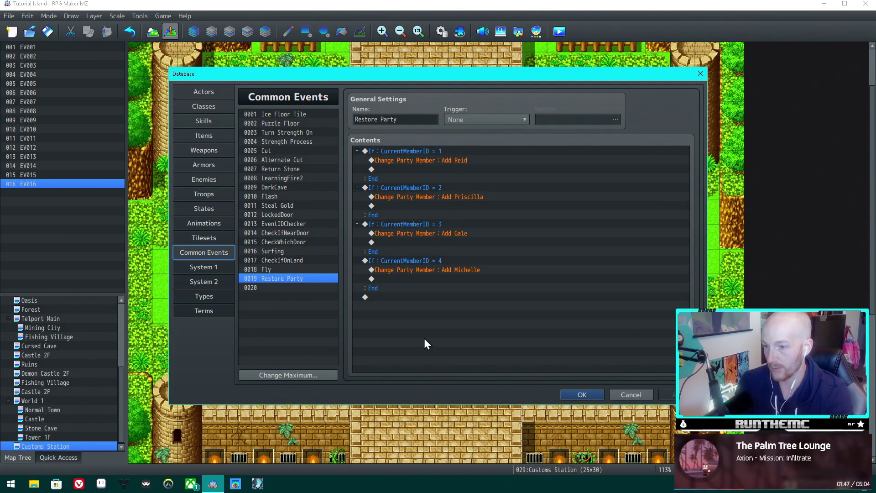
{"action": "left_click", "coordinate": [582, 394]}
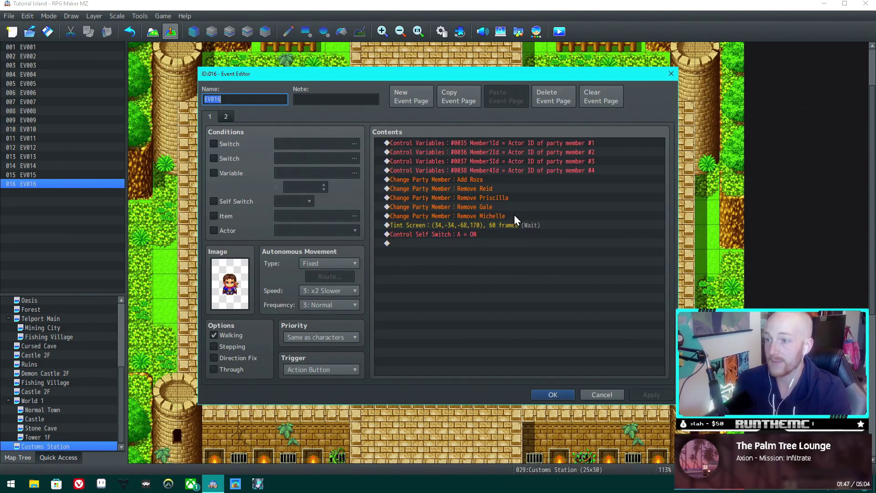
- On page 2, retarget the #0036 assignment from Member2Id to 0034 CurrentMemberID and apply the change
{"action": "left_click", "coordinate": [225, 117]}
{"action": "left_click_drag", "start_coordinate": [457, 144], "coordinate": [467, 207]}
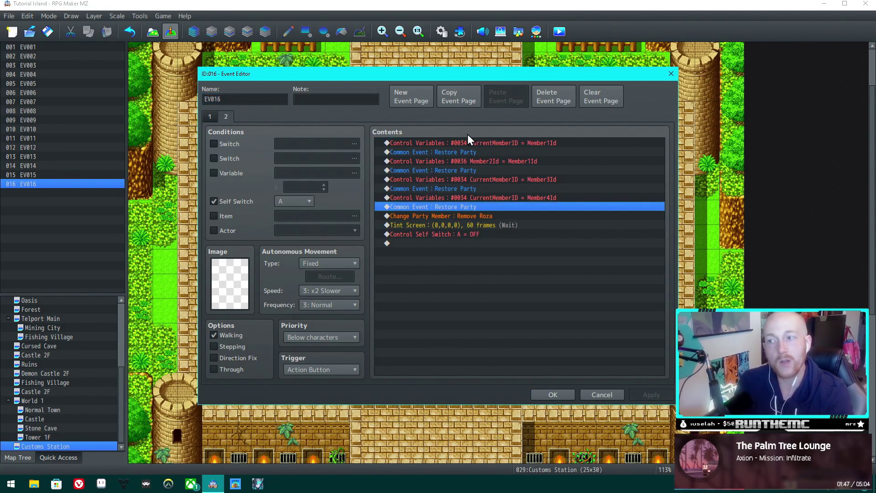
{"action": "left_click", "coordinate": [482, 145]}
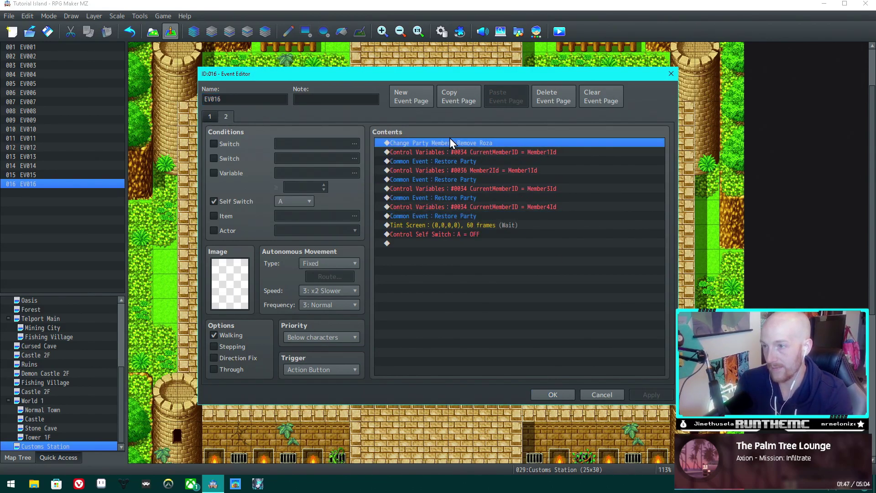
{"action": "left_click", "coordinate": [484, 170]}
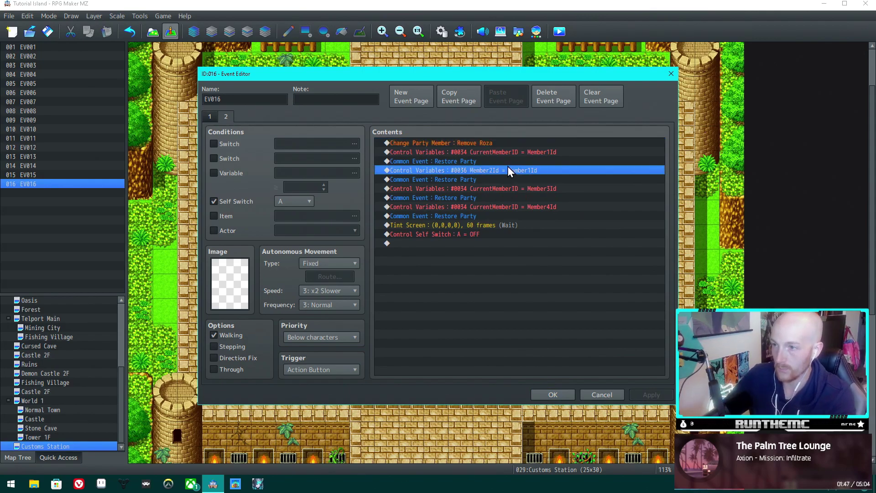
{"action": "double_click", "coordinate": [507, 167]}
{"action": "left_click", "coordinate": [547, 184]}
{"action": "double_click", "coordinate": [560, 272]}
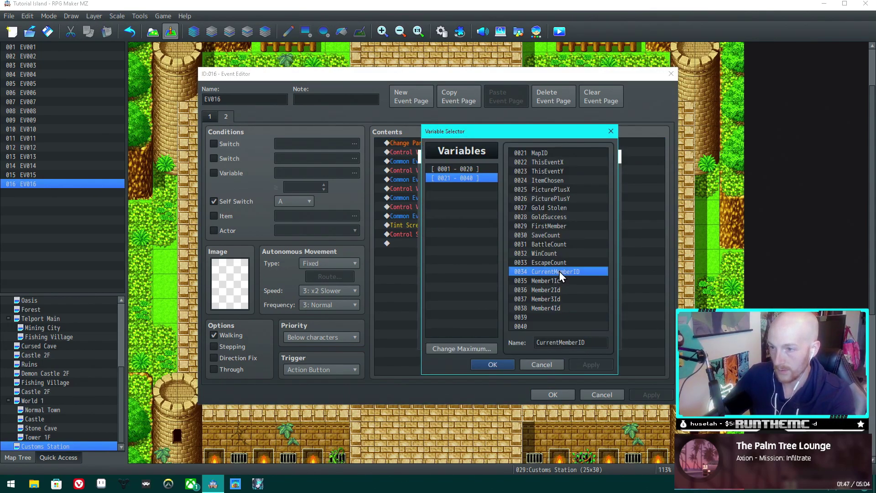
{"action": "left_click", "coordinate": [544, 340]}
{"action": "left_click_drag", "start_coordinate": [481, 144], "coordinate": [481, 215]}
{"action": "left_click", "coordinate": [648, 395]}
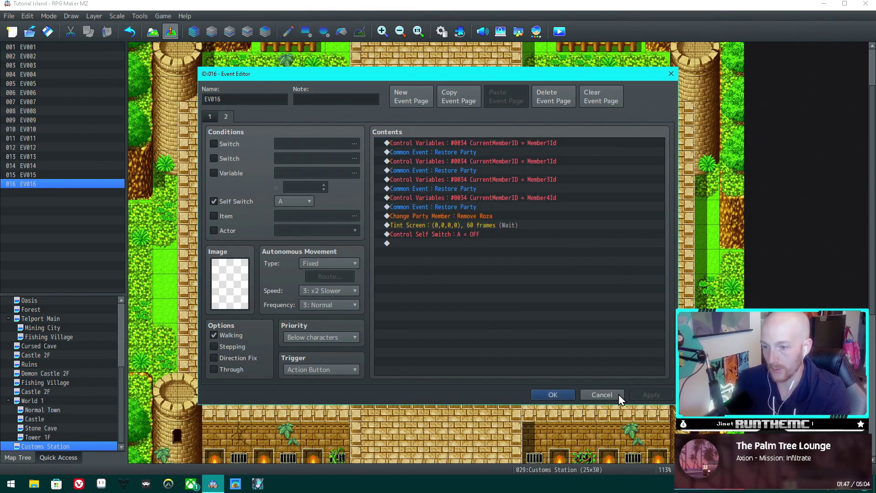
- Close the event editor, save the project and start a playtest
{"action": "left_click", "coordinate": [554, 395]}
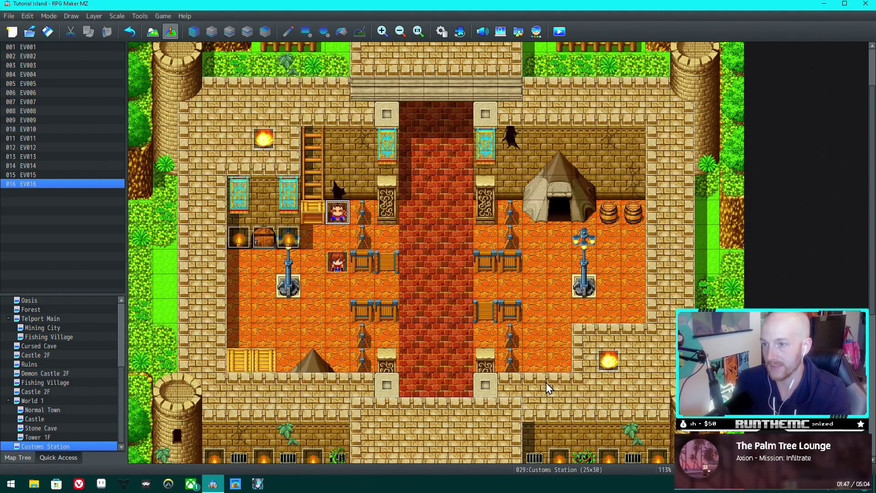
{"action": "left_click", "coordinate": [562, 31]}
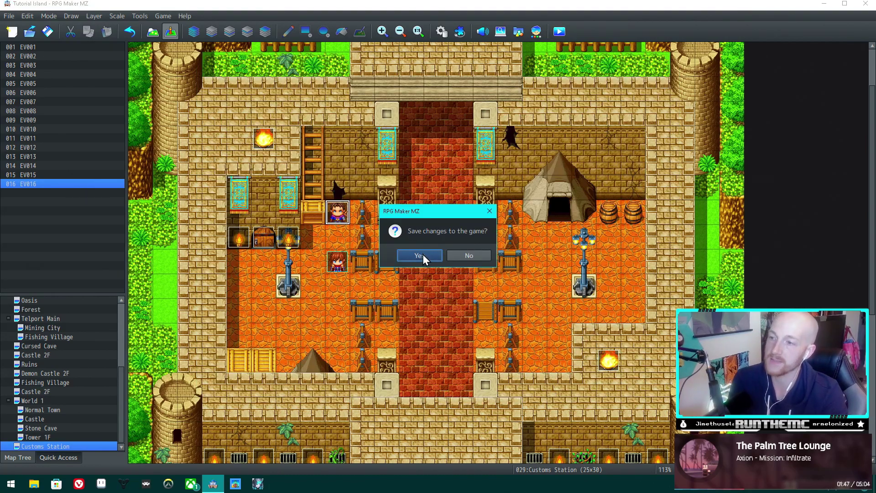
{"action": "left_click", "coordinate": [422, 254]}
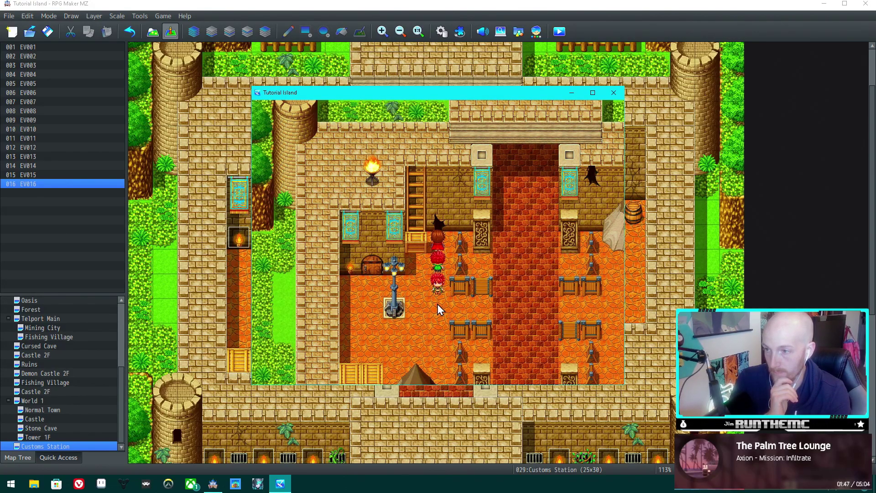
- Talk to the NPC, confirm the party is Reid, Gale and Michelle, then reopen EV016
{"action": "left_click", "coordinate": [437, 305]}
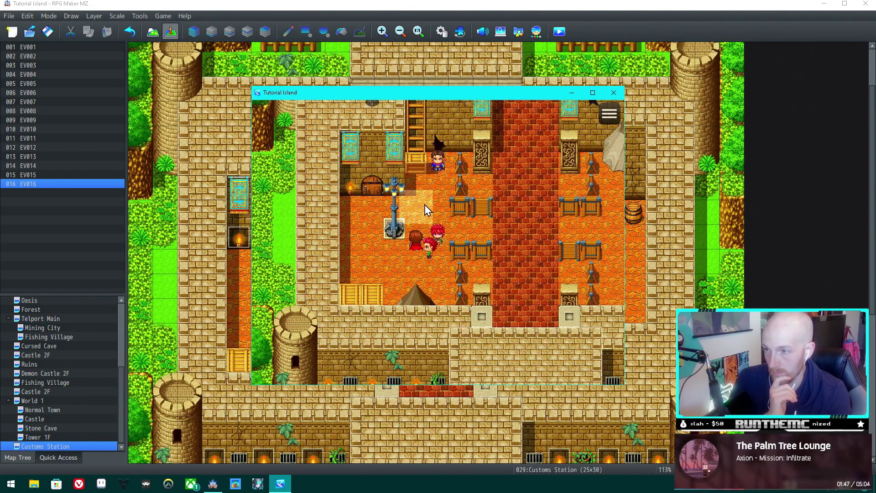
{"action": "left_click", "coordinate": [609, 114]}
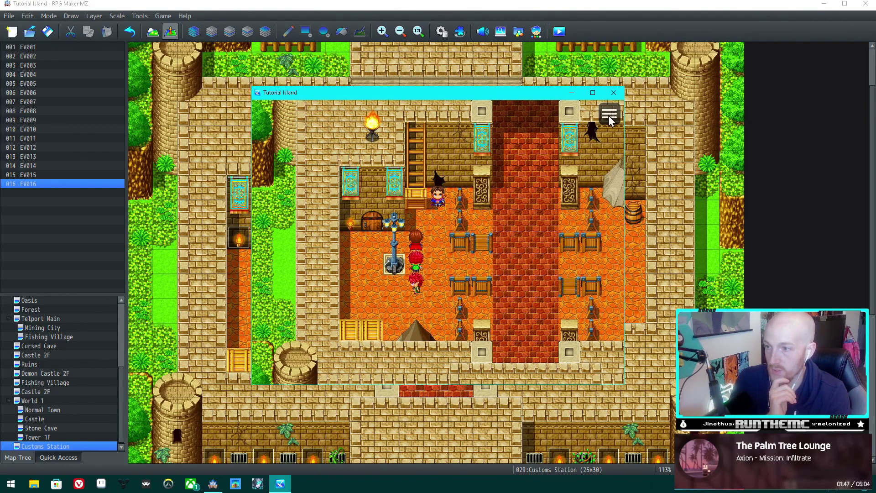
{"action": "left_click", "coordinate": [614, 93]}
{"action": "double_click", "coordinate": [340, 213]}
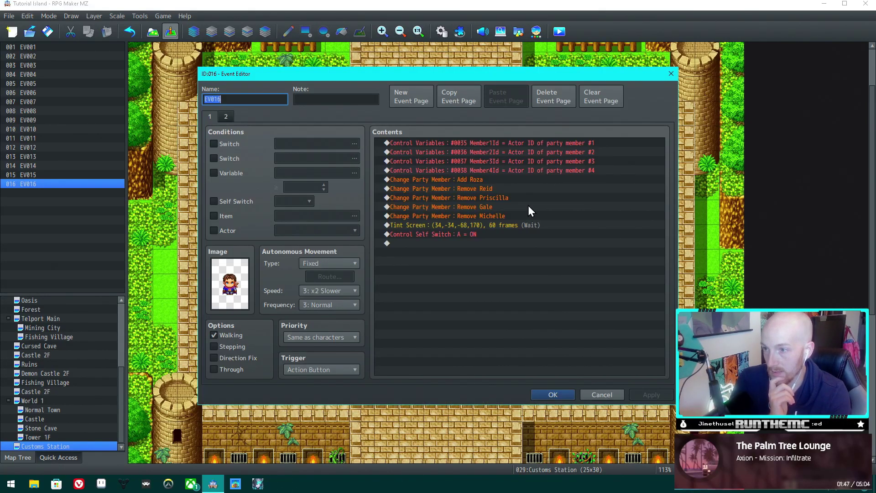
- On EV016's page 2, move Change Party Member : Remove Roza to the top of the commands
{"action": "left_click", "coordinate": [227, 117]}
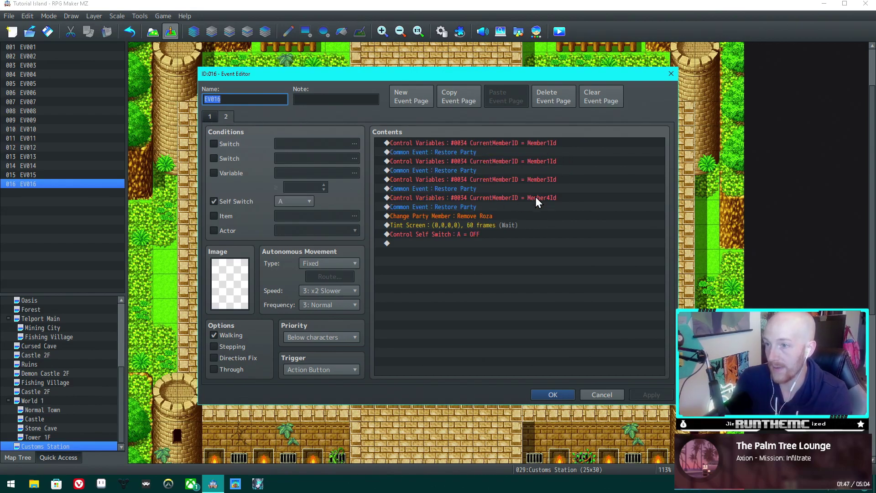
{"action": "left_click", "coordinate": [506, 208]}
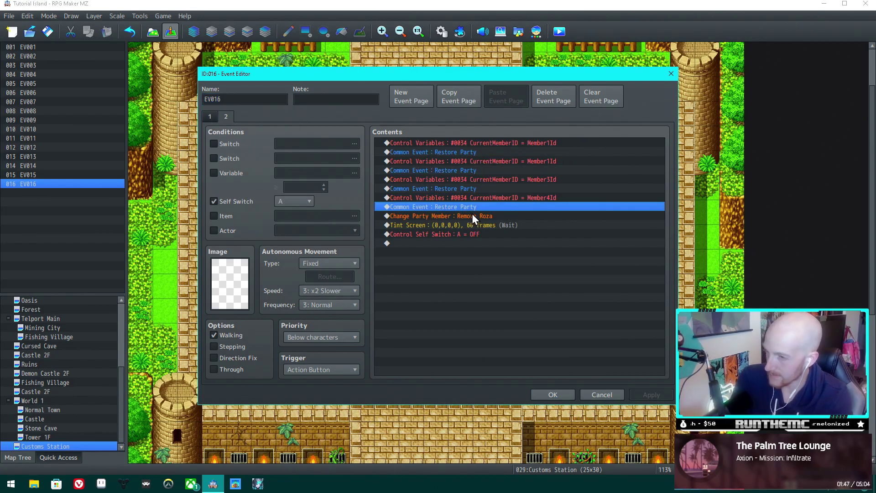
{"action": "left_click", "coordinate": [483, 216]}
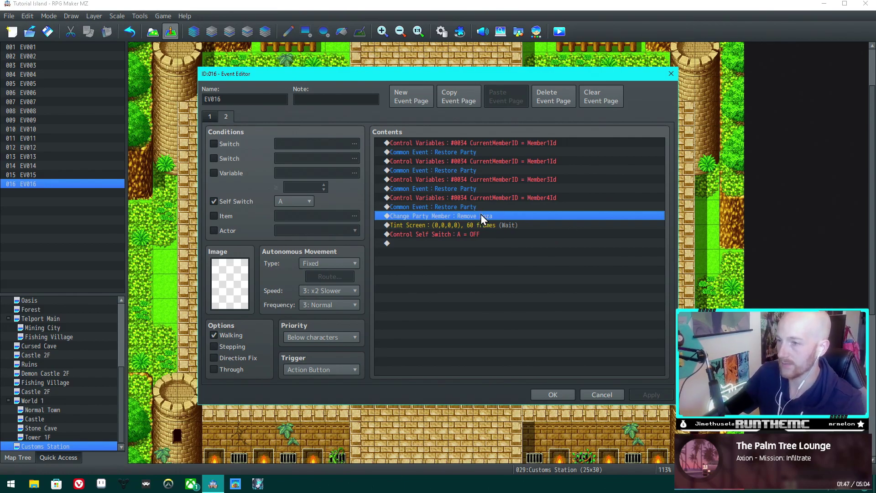
{"action": "left_click", "coordinate": [486, 152], "text": "ctrl"}
{"action": "left_click_drag", "start_coordinate": [486, 150], "coordinate": [486, 141]}
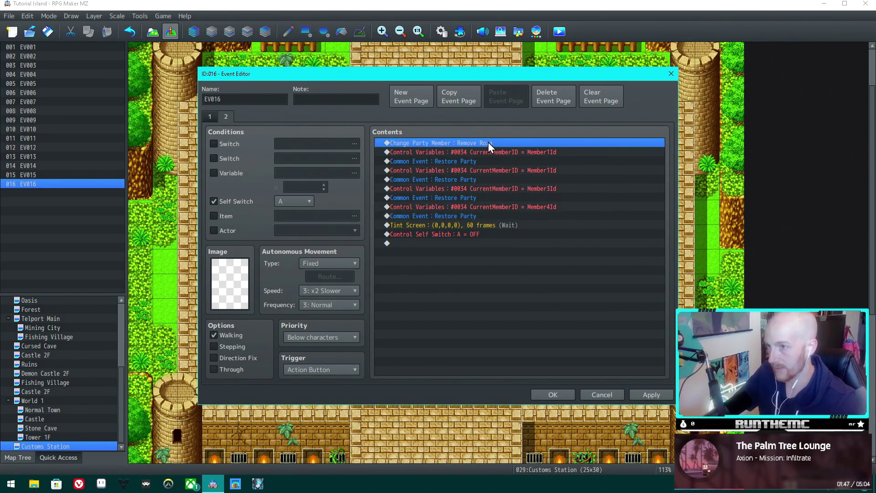
- Start a playtest and use Formation to swap Reid with Michelle and Priscilla with Gale
{"action": "left_click", "coordinate": [554, 395]}
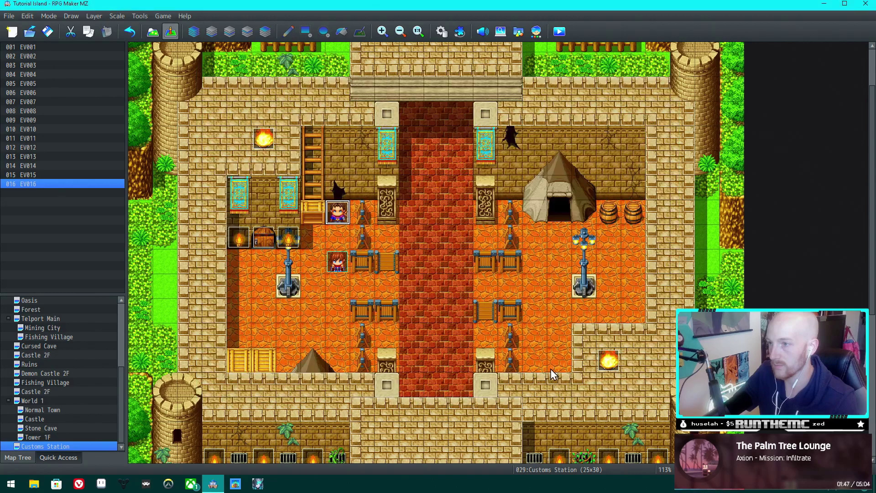
{"action": "left_click", "coordinate": [560, 32]}
{"action": "key", "text": "Escape"}
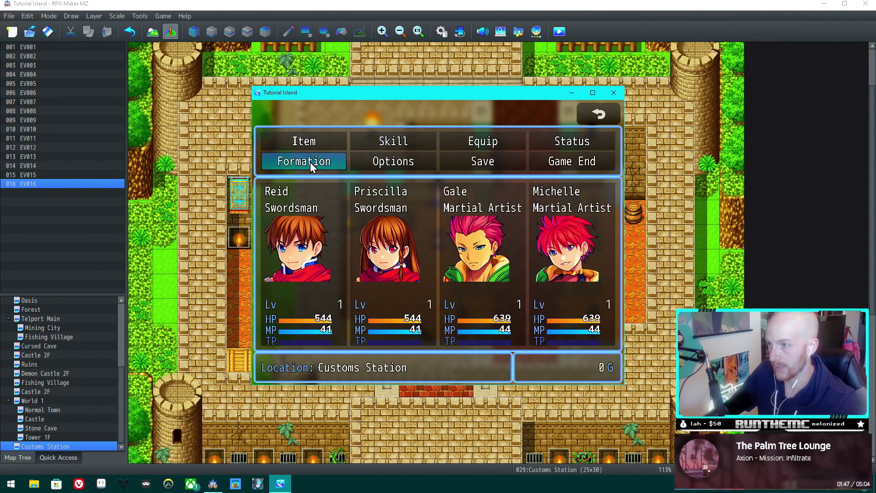
{"action": "left_click", "coordinate": [311, 162]}
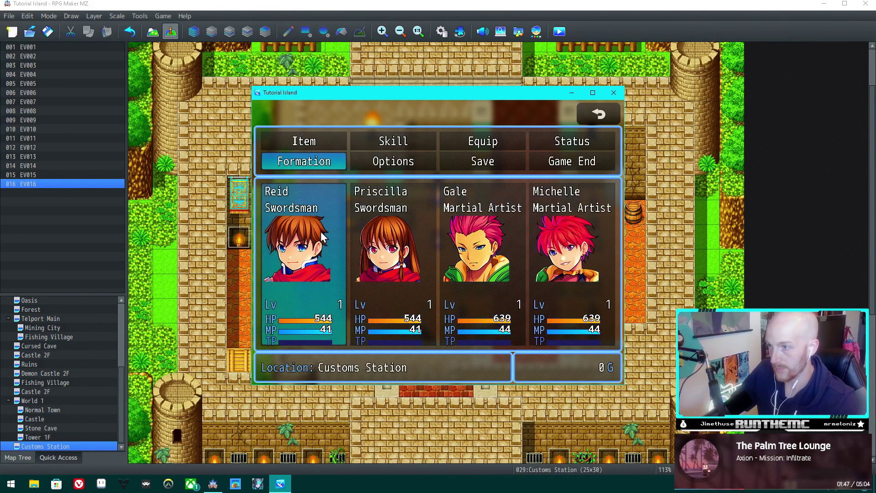
{"action": "left_click", "coordinate": [301, 246]}
{"action": "left_click", "coordinate": [596, 236]}
{"action": "left_click", "coordinate": [482, 246]}
{"action": "left_click", "coordinate": [392, 247]}
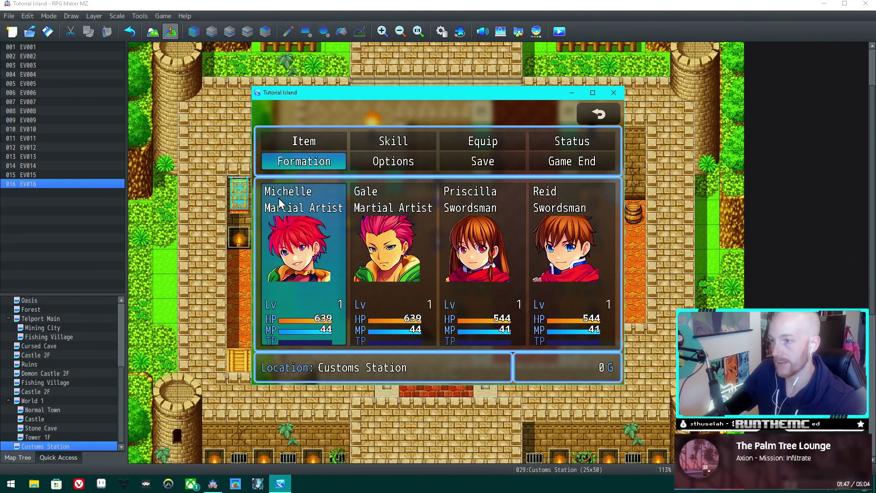
- Leave the menu, talk to the NPC, and see the party return as Michelle, Priscilla, Reid
{"action": "right_click", "coordinate": [571, 237]}
{"action": "left_click", "coordinate": [598, 114]}
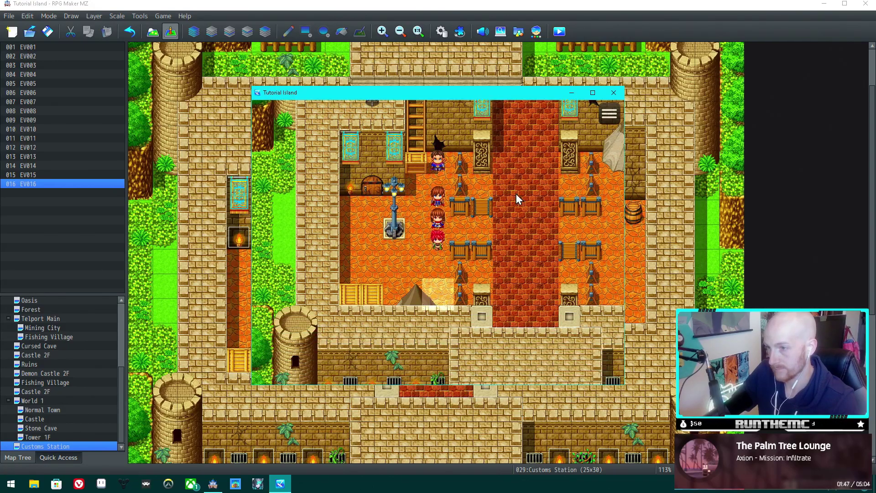
{"action": "left_click", "coordinate": [616, 118]}
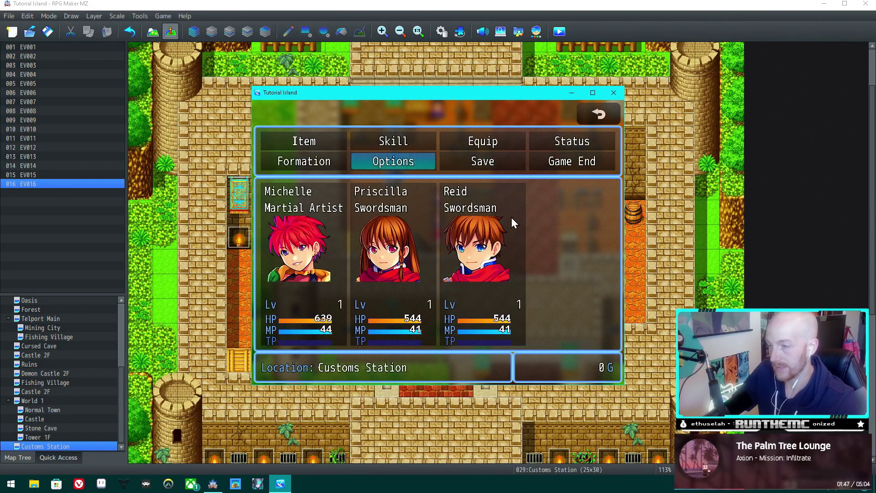
- Close the playtest and change EV016's second CurrentMemberID assignment from Member1Id to Member2Id
{"action": "left_click", "coordinate": [614, 93]}
{"action": "double_click", "coordinate": [368, 69]}
{"action": "left_click", "coordinate": [502, 171]}
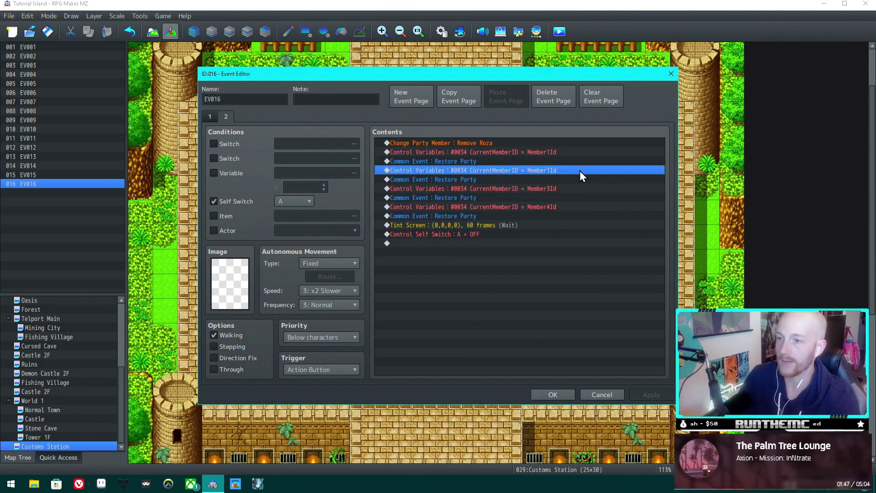
{"action": "double_click", "coordinate": [609, 171]}
{"action": "left_click", "coordinate": [556, 185]}
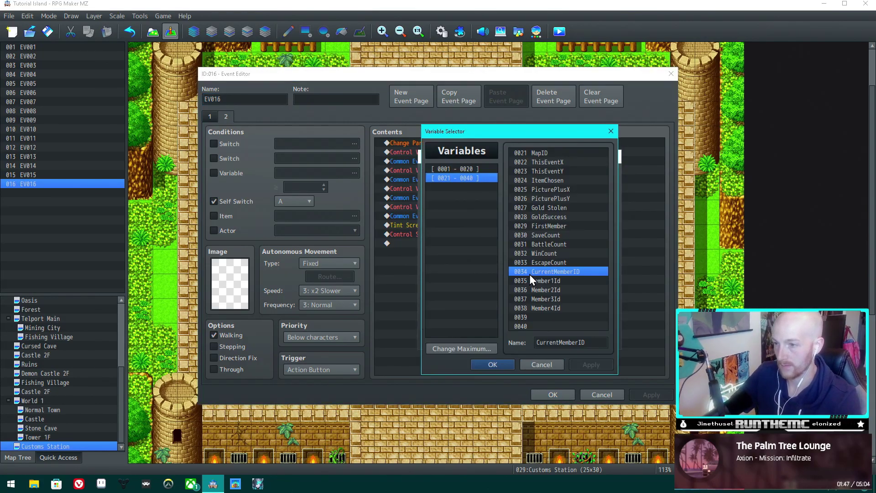
{"action": "double_click", "coordinate": [551, 292]}
{"action": "left_click", "coordinate": [539, 339]}
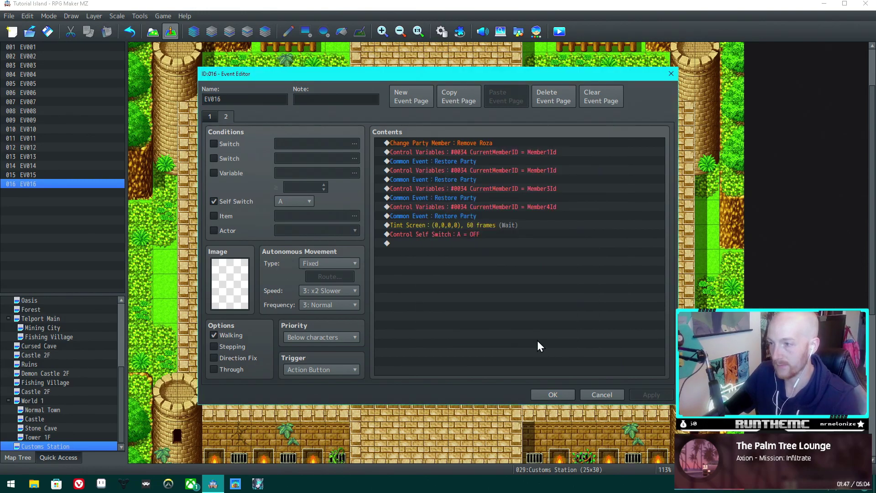
{"action": "double_click", "coordinate": [231, 282]}
{"action": "left_click", "coordinate": [595, 335]}
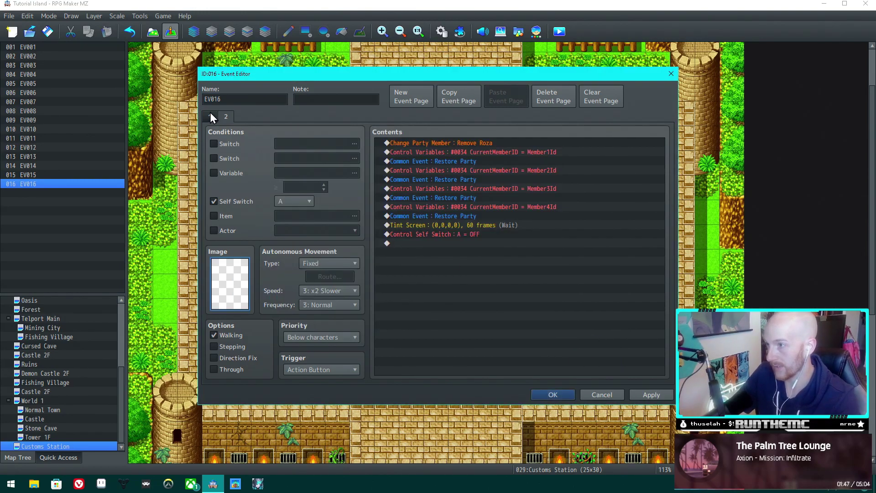
{"action": "left_click", "coordinate": [210, 114]}
{"action": "key", "text": "Return"}
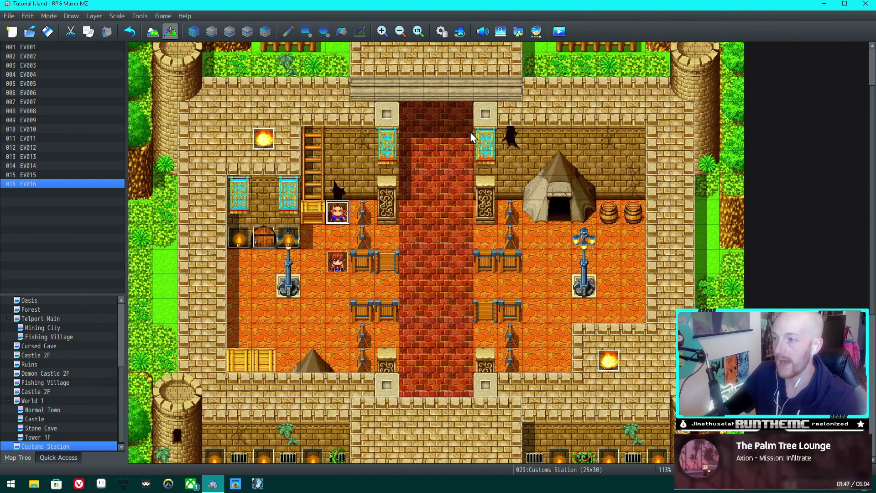
- Save the project, start a playtest and enter the Formation screen
{"action": "left_click", "coordinate": [560, 31]}
{"action": "left_click", "coordinate": [416, 258]}
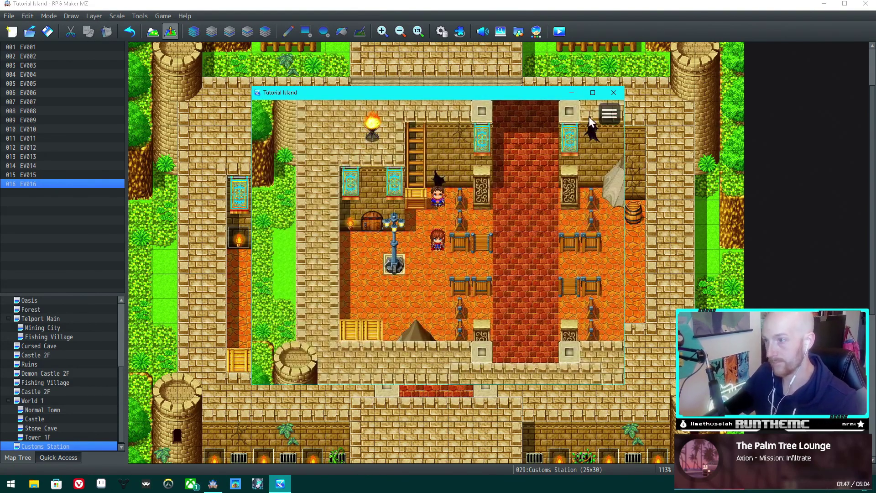
{"action": "left_click", "coordinate": [608, 114]}
{"action": "left_click", "coordinate": [304, 161]}
- Reorder the party to Gale, Michelle, Priscilla, Reid and close the menu
{"action": "left_click", "coordinate": [480, 210]}
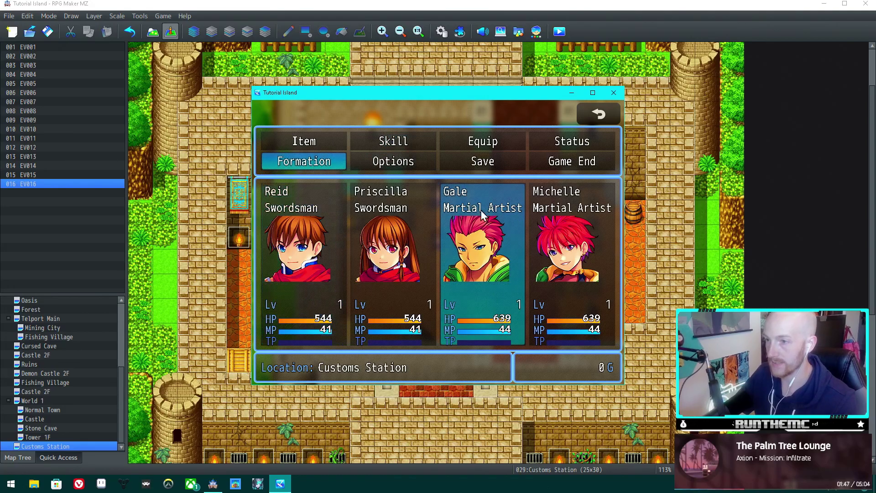
{"action": "left_click", "coordinate": [297, 247]}
{"action": "left_click", "coordinate": [388, 246]}
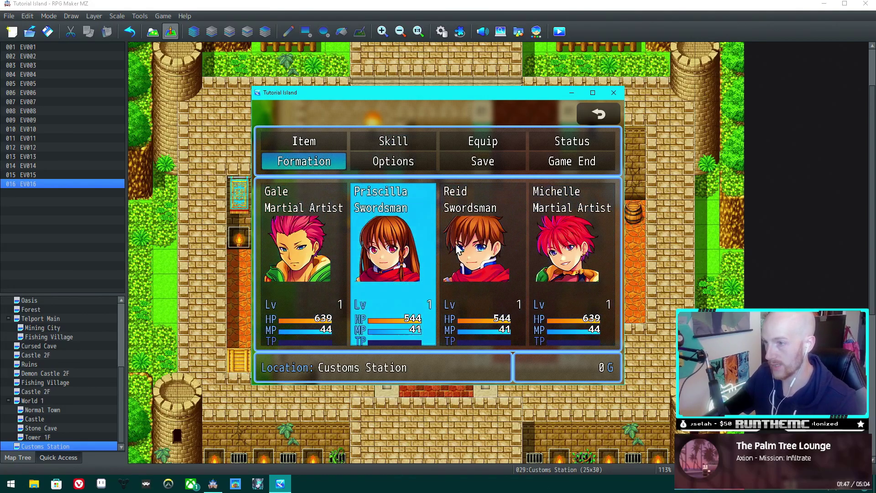
{"action": "left_click", "coordinate": [565, 246]}
{"action": "left_click", "coordinate": [566, 246]}
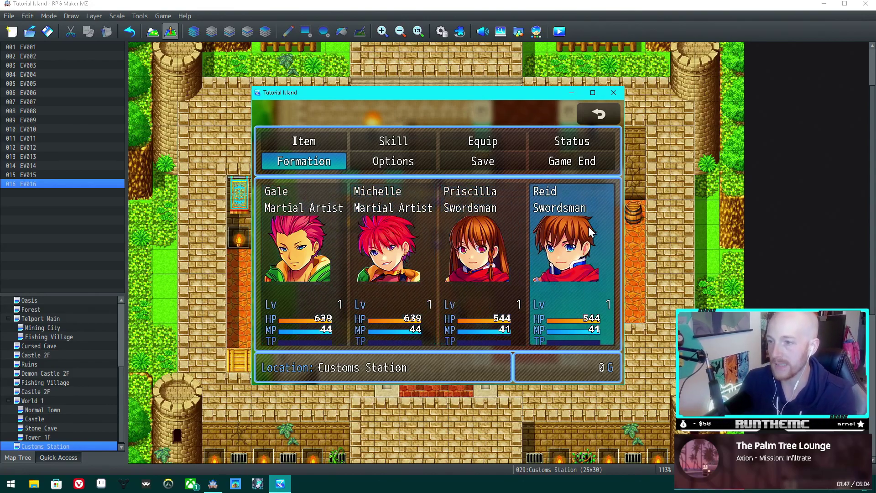
{"action": "left_click", "coordinate": [599, 114]}
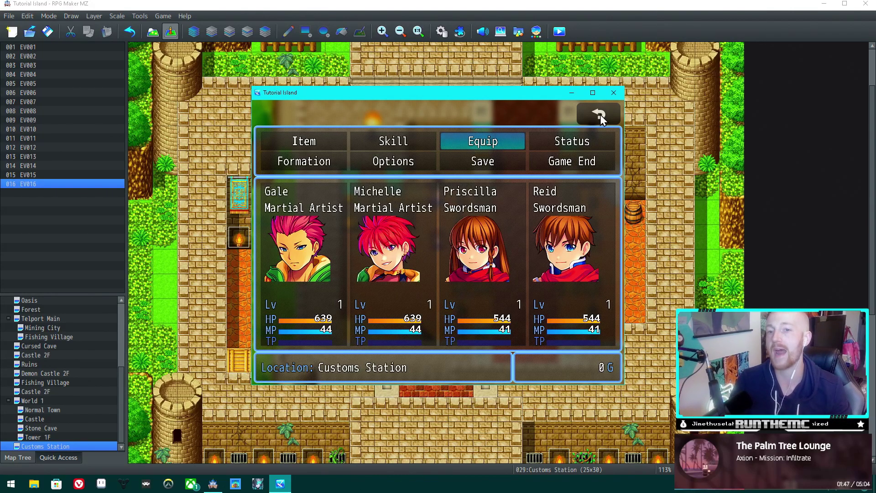
{"action": "left_click", "coordinate": [594, 118]}
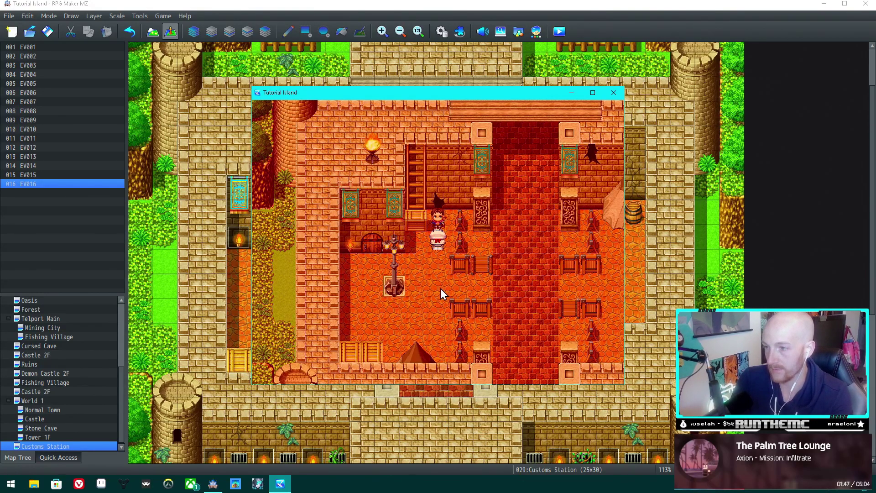
- Check the menu shows only Roza, then talk to the NPC again to restore the party
{"action": "key", "text": "Escape"}
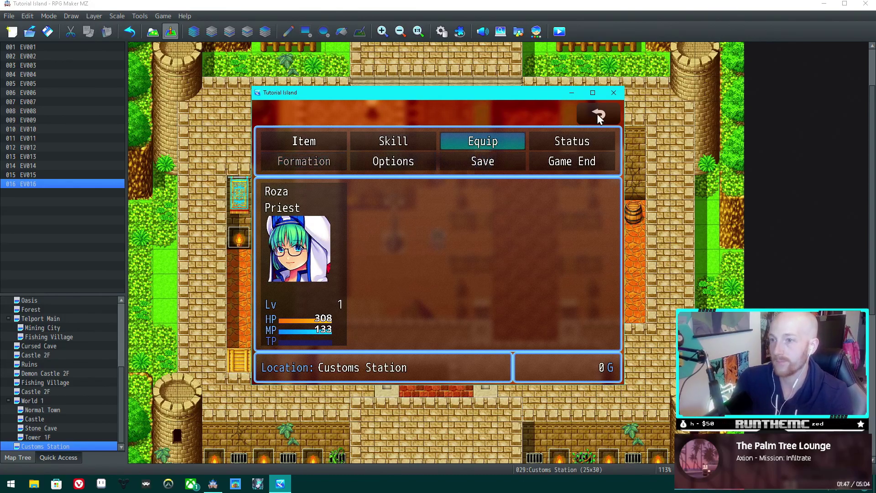
{"action": "key", "text": "Escape"}
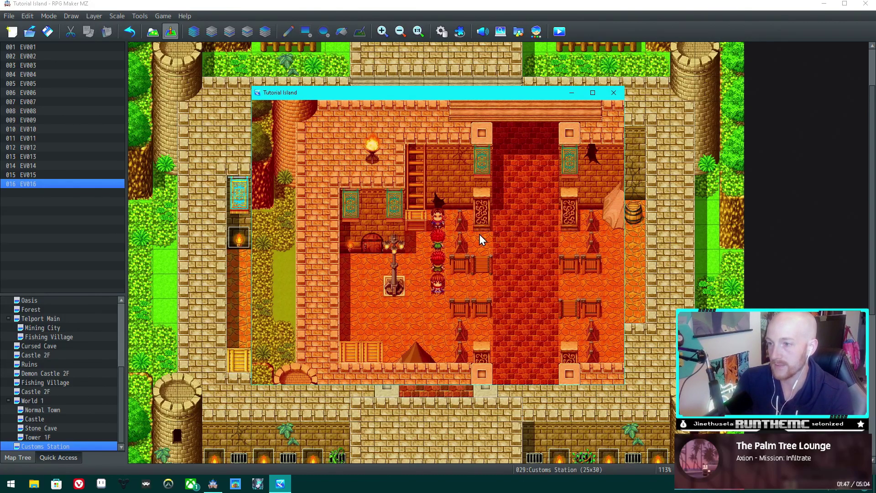
{"action": "left_click", "coordinate": [438, 272]}
- Verify in the menu that the party order is back to Gale, Michelle, Priscilla, Reid
{"action": "left_click", "coordinate": [614, 92]}
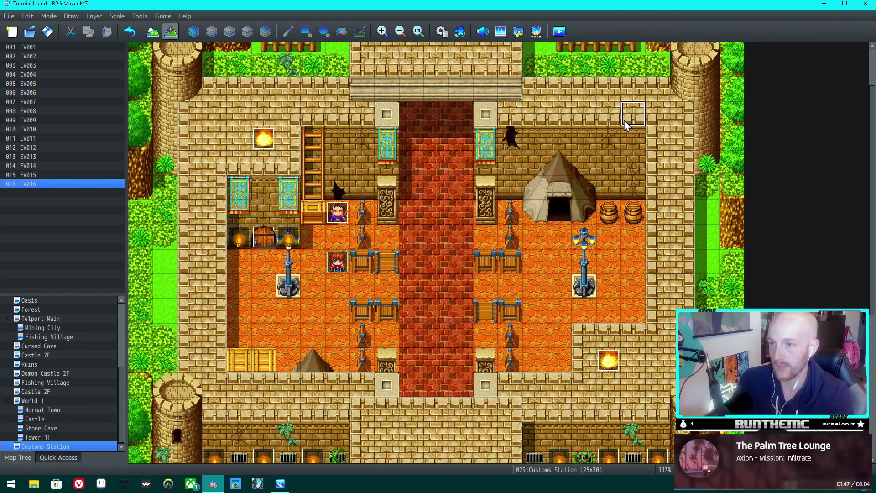
{"action": "left_click", "coordinate": [280, 485]}
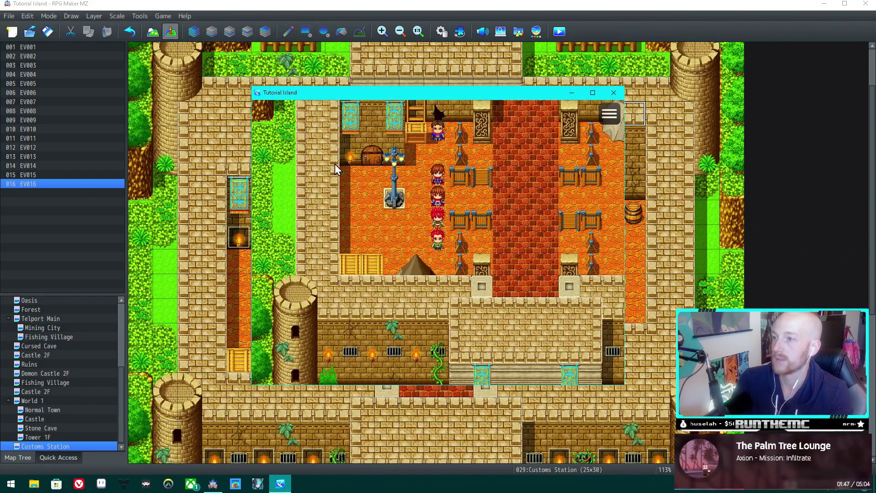
{"action": "left_click", "coordinate": [604, 121]}
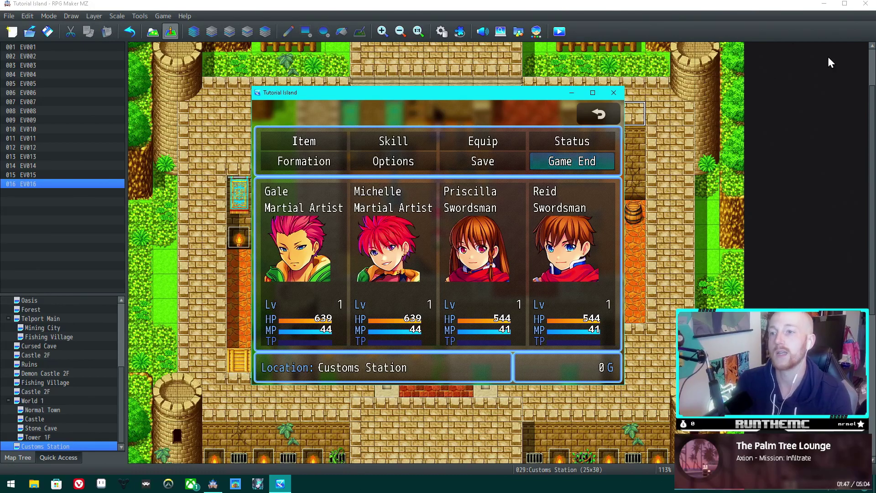
{"action": "left_click", "coordinate": [593, 117]}
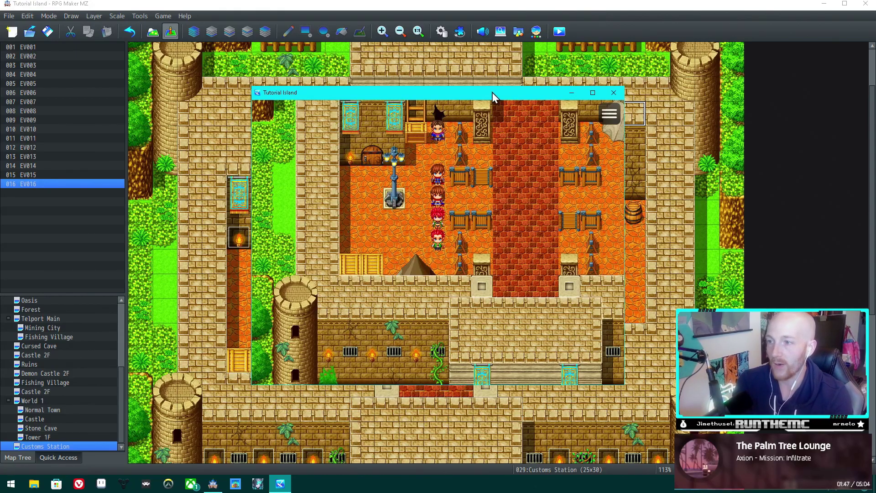
{"action": "left_click", "coordinate": [609, 110]}
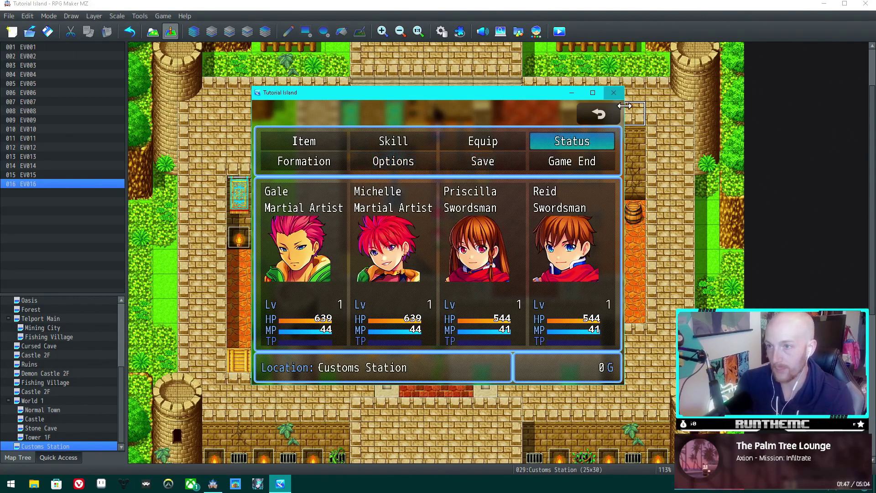
{"action": "left_click", "coordinate": [598, 114]}
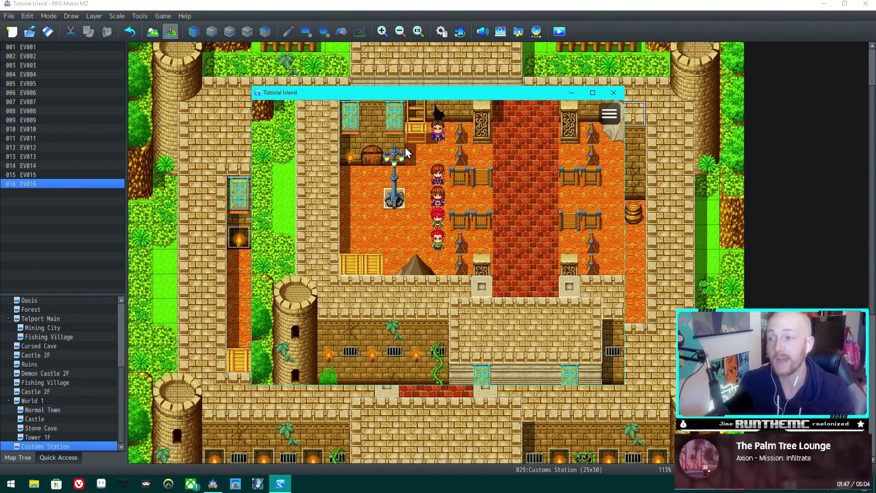
{"action": "left_click", "coordinate": [614, 93]}
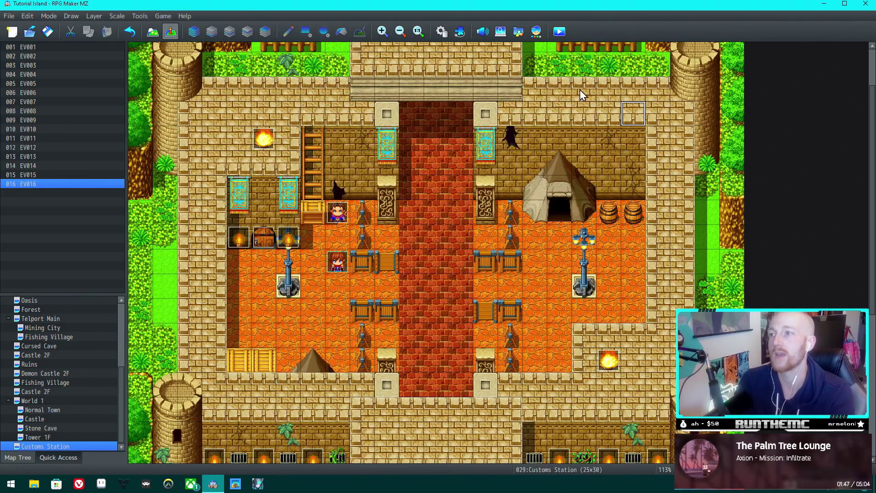
{"action": "double_click", "coordinate": [343, 212]}
{"action": "left_click", "coordinate": [225, 116]}
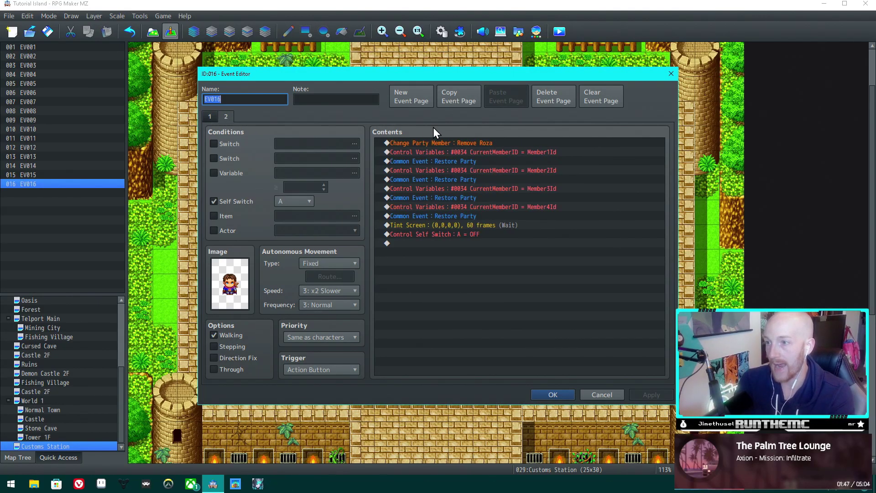
{"action": "left_click", "coordinate": [209, 117]}
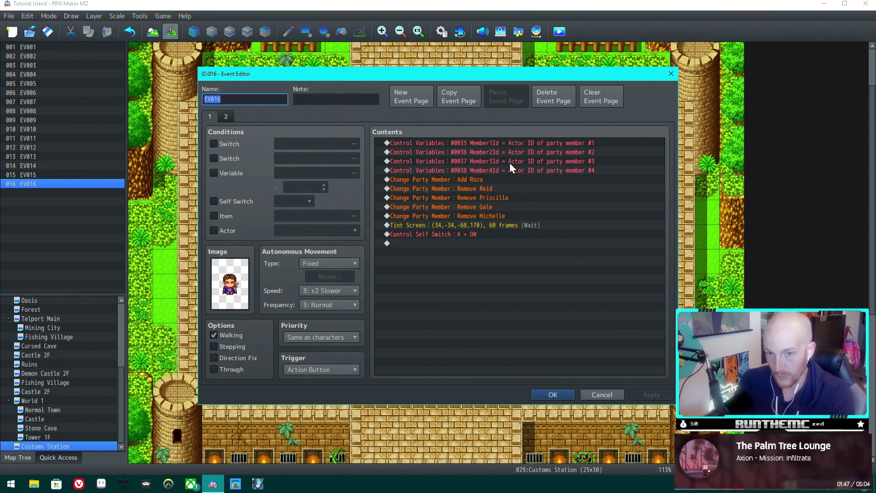
{"action": "key", "text": "Escape"}
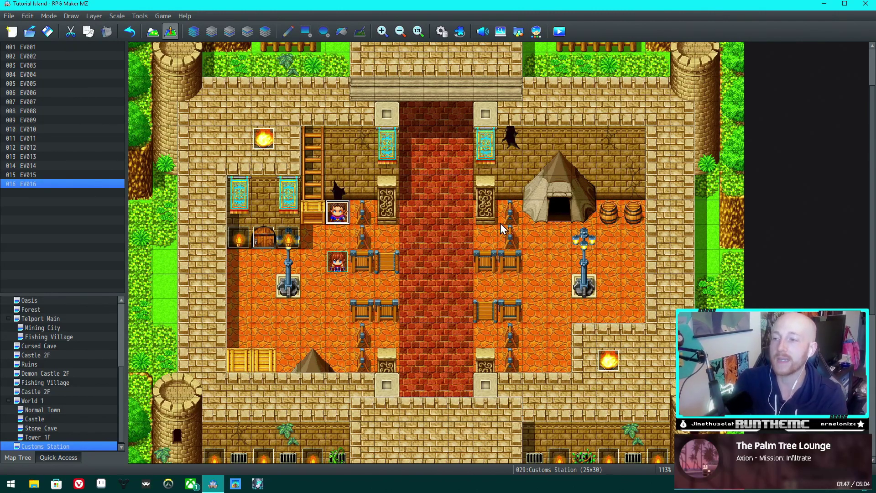
- Create event EV017 on an empty tile and browse its Event Commands tabs without adding any
{"action": "double_click", "coordinate": [388, 237]}
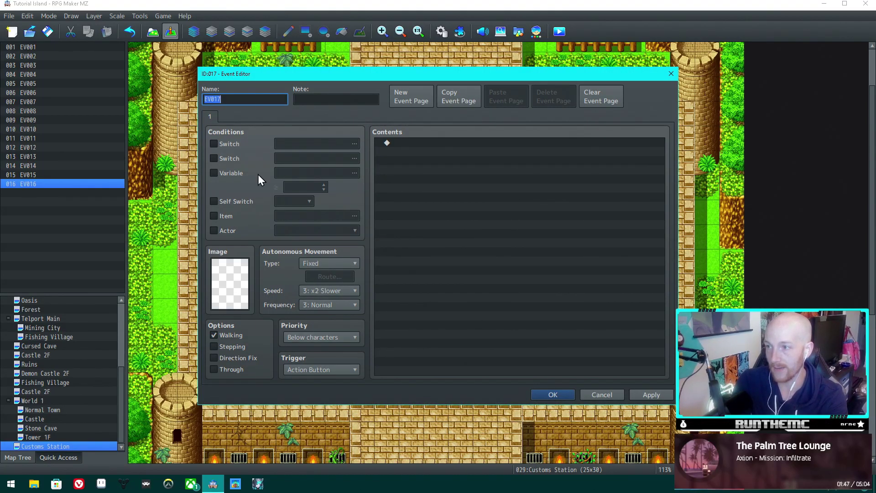
{"action": "double_click", "coordinate": [486, 158]}
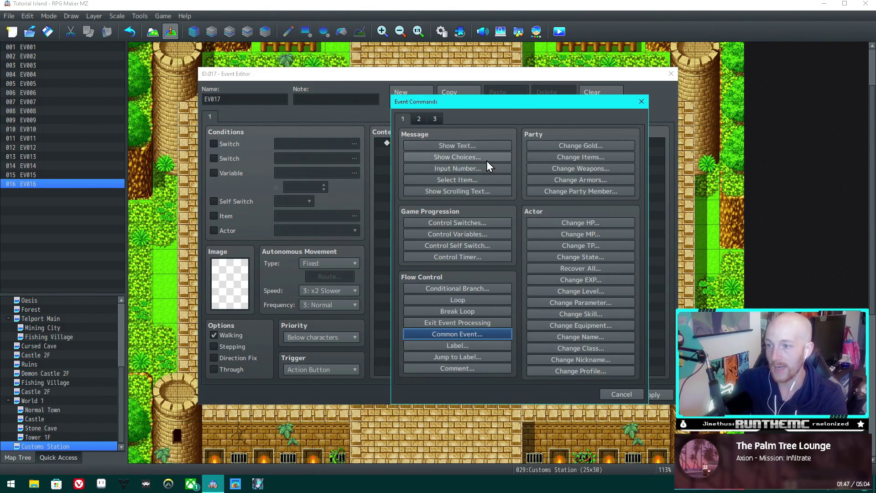
{"action": "left_click", "coordinate": [435, 119]}
{"action": "left_click", "coordinate": [404, 118]}
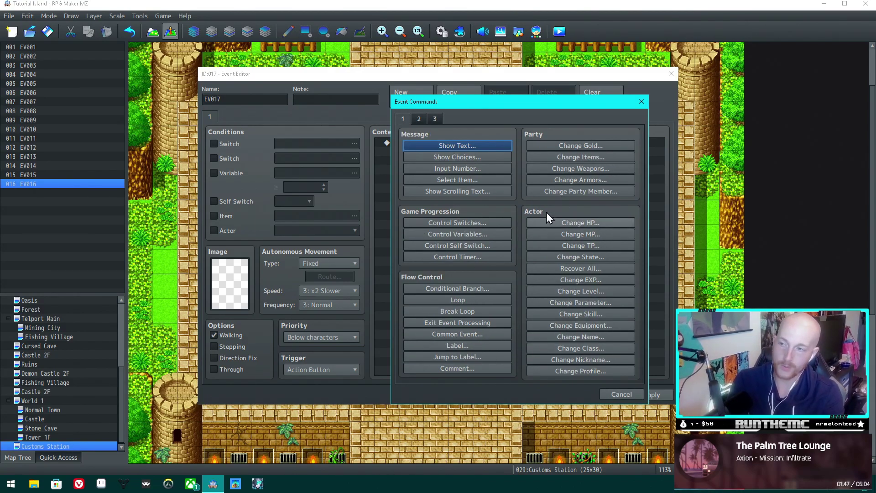
{"action": "left_click", "coordinate": [423, 121]}
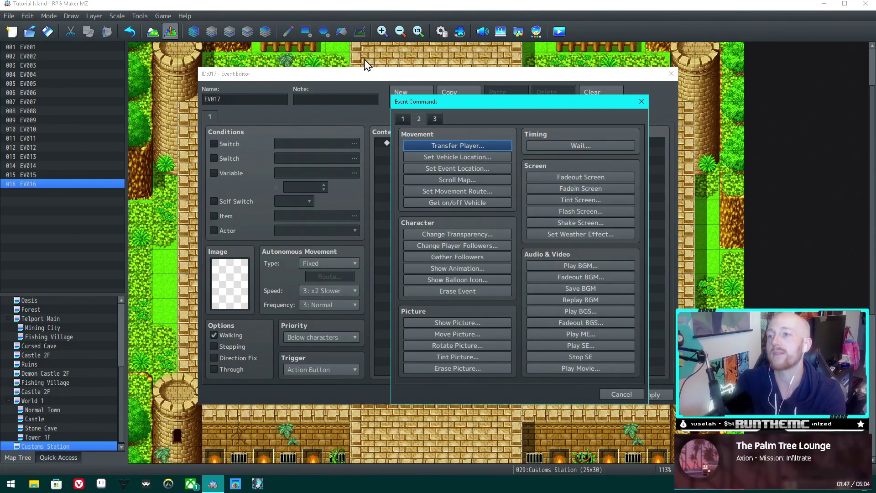
{"action": "key", "text": "Escape"}
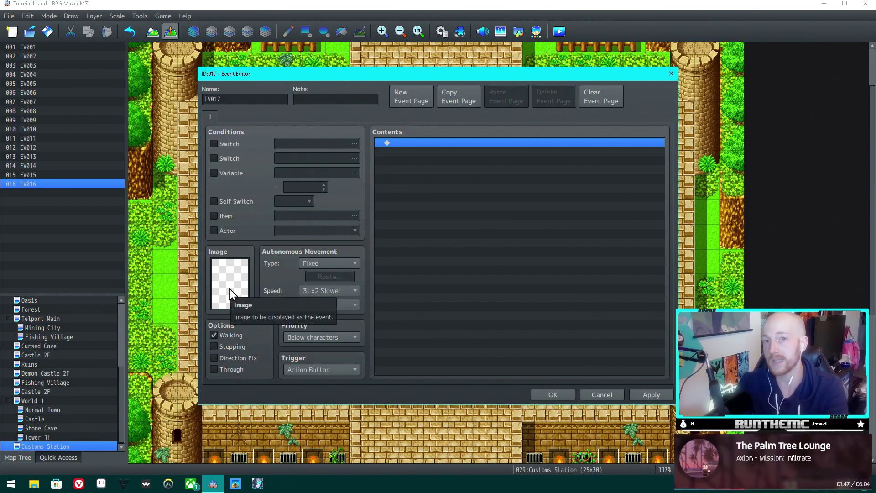
{"action": "double_click", "coordinate": [434, 143]}
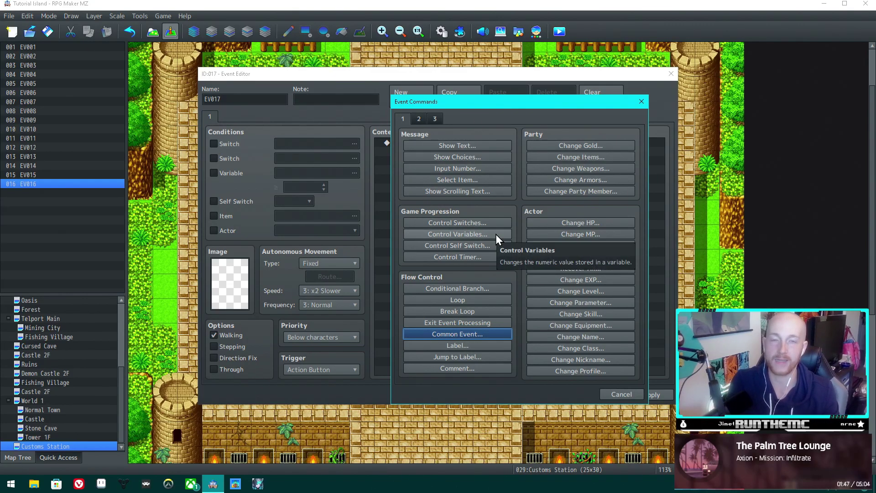
{"action": "left_click", "coordinate": [624, 395]}
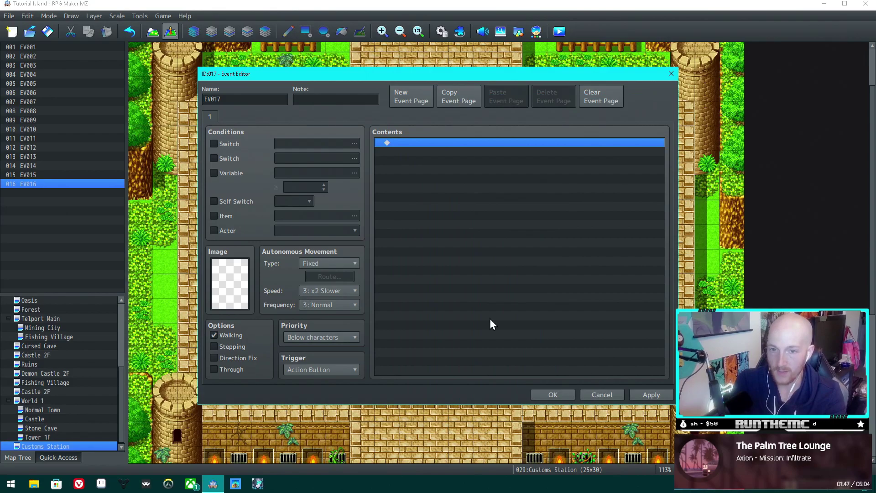
- Discard EV017's editor and reopen the NPC event EV016
{"action": "left_click", "coordinate": [670, 74]}
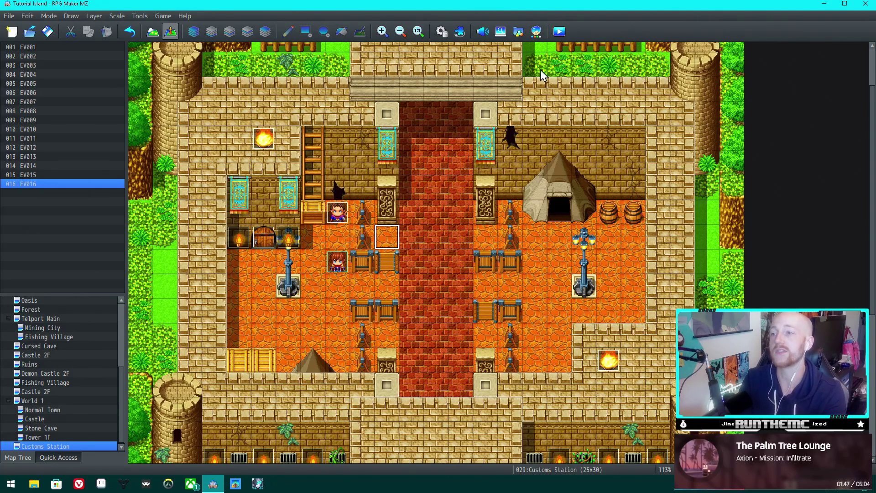
{"action": "left_click", "coordinate": [489, 266]}
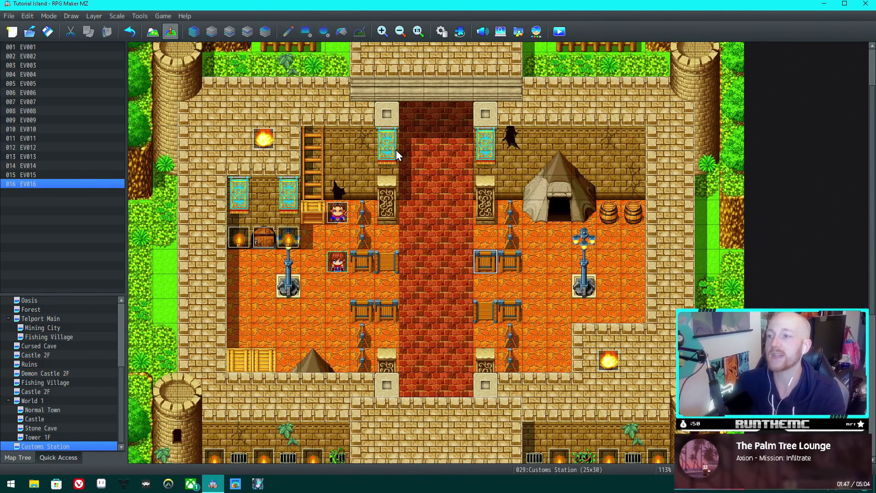
{"action": "double_click", "coordinate": [344, 217]}
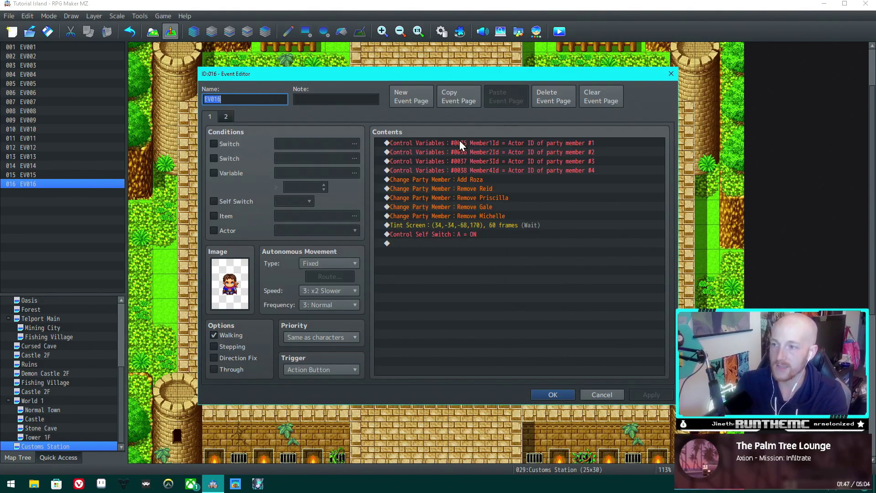
- Compare EV016's pages, ending on page 2 with Remove Roza and the Restore Party call
{"action": "left_click", "coordinate": [224, 117]}
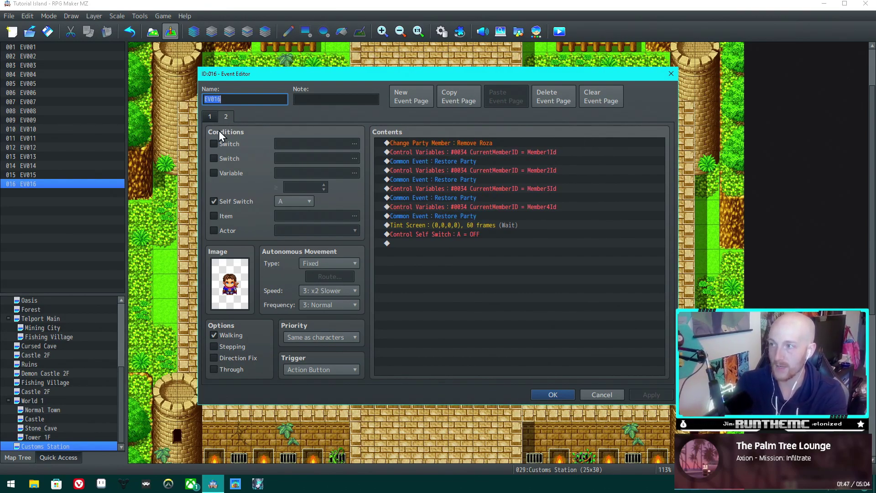
{"action": "left_click", "coordinate": [210, 117]}
{"action": "left_click", "coordinate": [226, 117]}
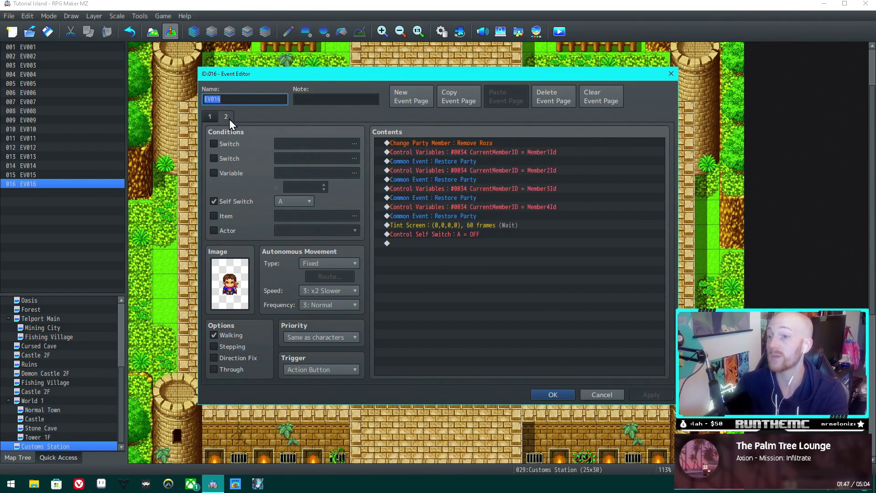